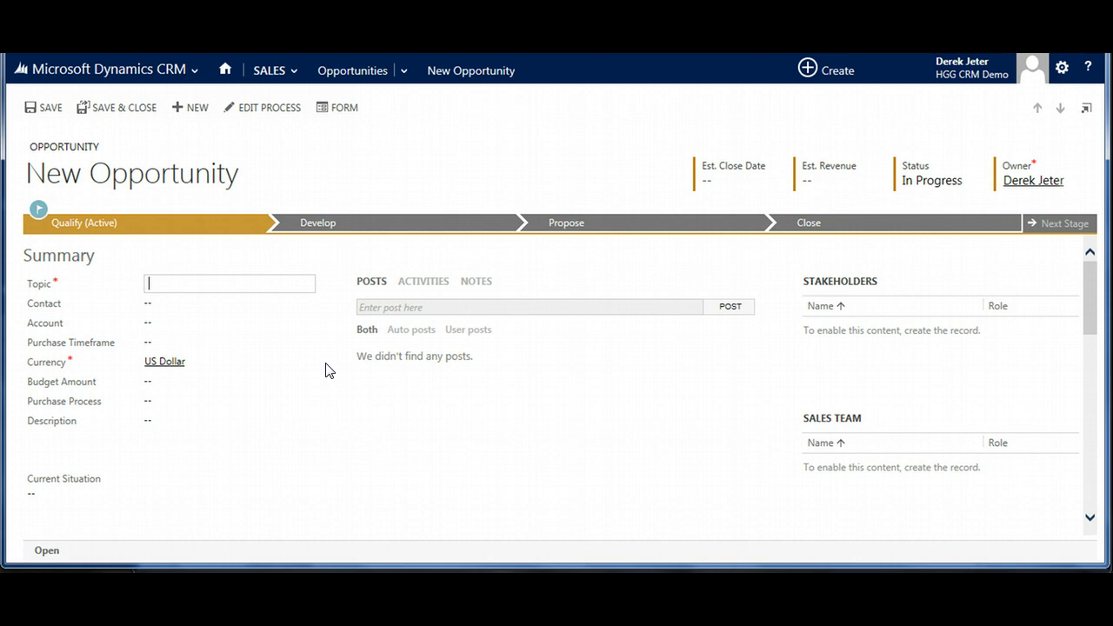
Enter "10 Professional Licenses" as the new opportunity's topic.
{"action": "left_click", "coordinate": [219, 280]}
{"action": "type", "text": "10 Professional licenses"}
{"action": "key", "text": "Tab"}
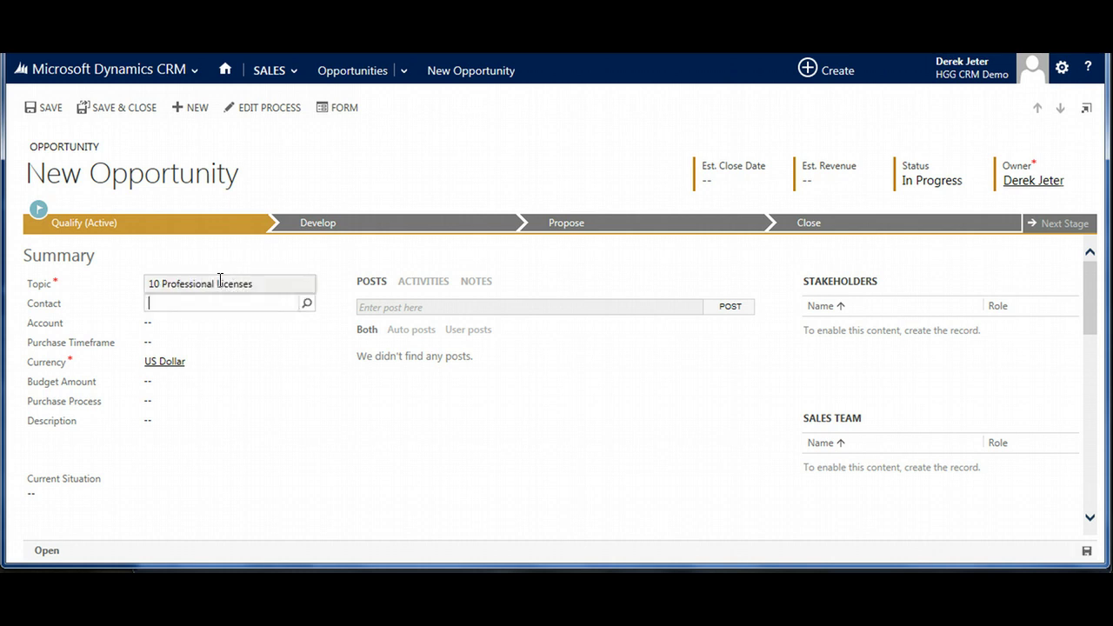
Look up "santos" to fill the contact and set the account to Santos Group Corp, saving the opportunity.
{"action": "type", "text": "santos"}
{"action": "key", "text": "Tab"}
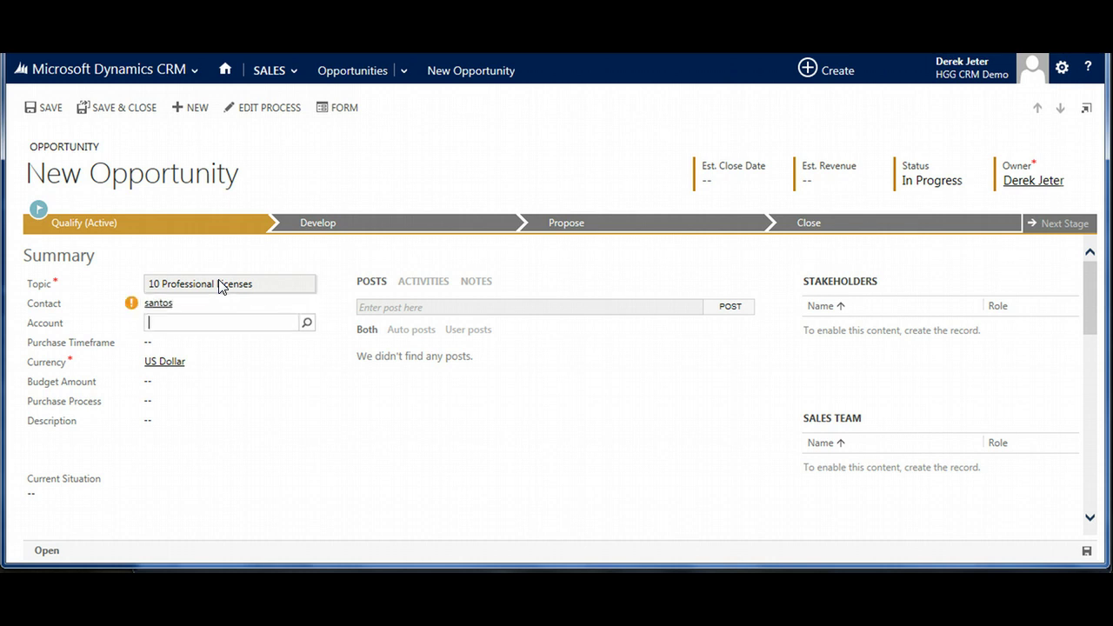
{"action": "type", "text": "santos"}
{"action": "key", "text": "Tab"}
{"action": "left_click", "coordinate": [182, 301]}
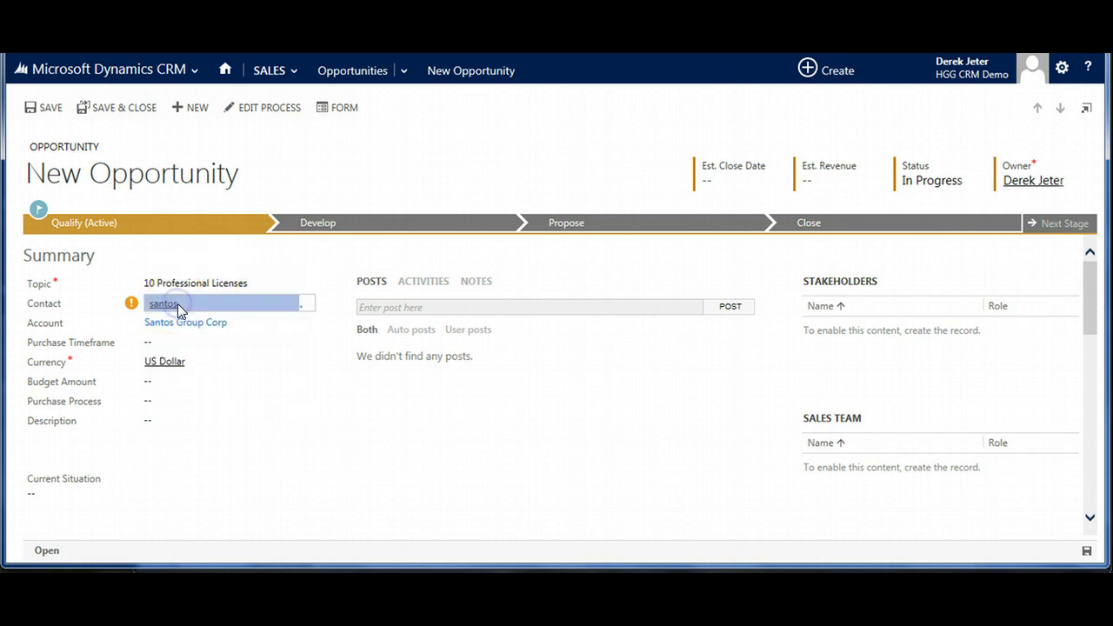
{"action": "left_click", "coordinate": [183, 321]}
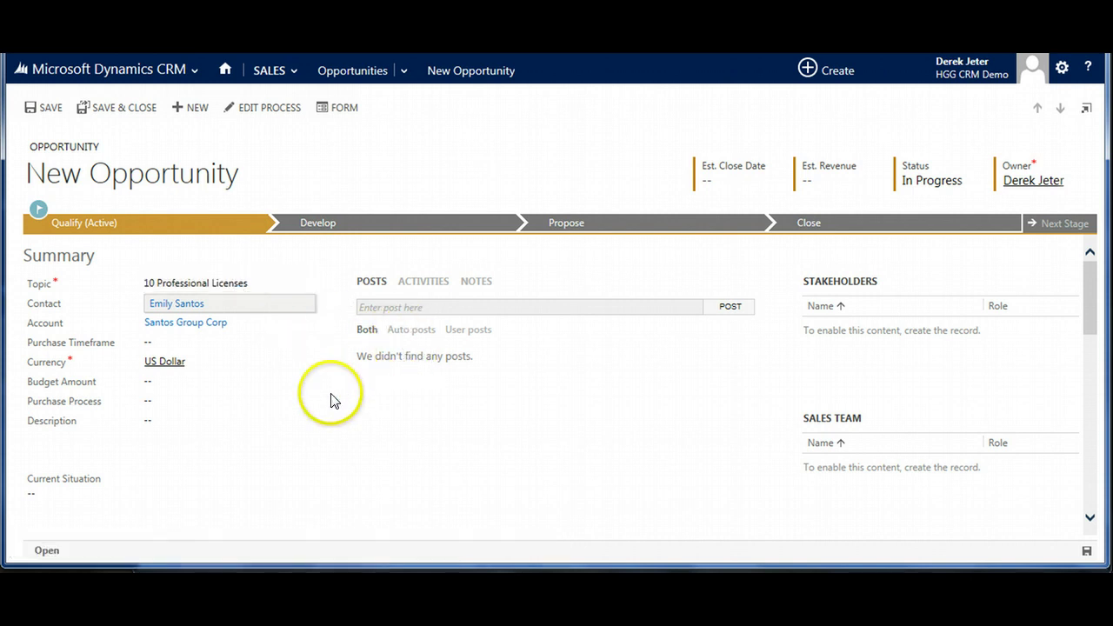
{"action": "scroll", "coordinate": [226, 391], "scroll_direction": "down", "scroll_amount": 2}
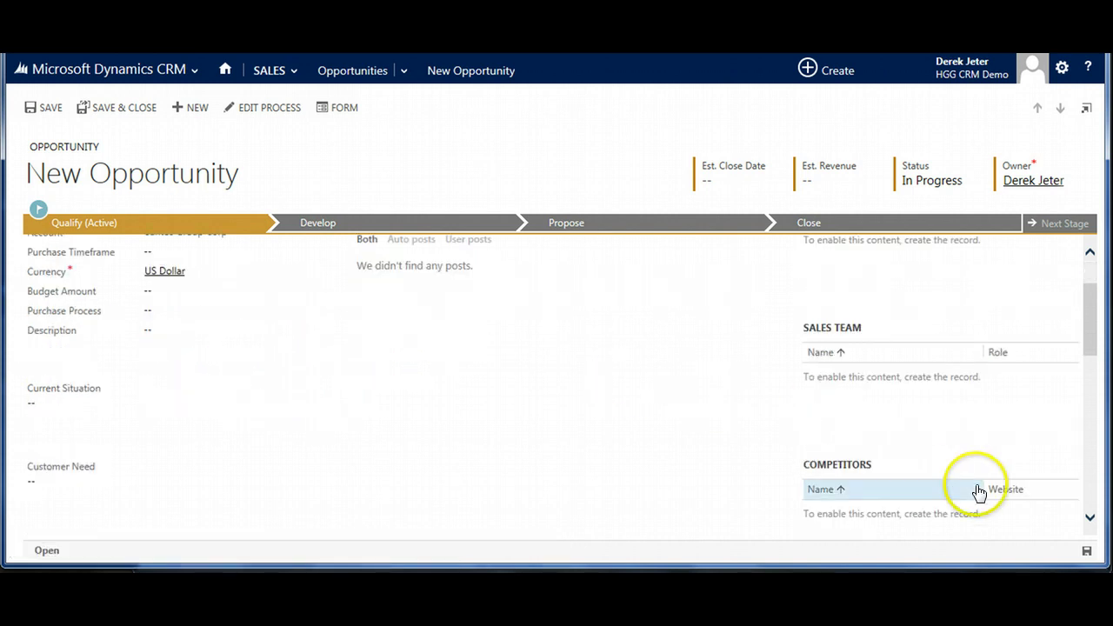
{"action": "left_click", "coordinate": [1087, 550]}
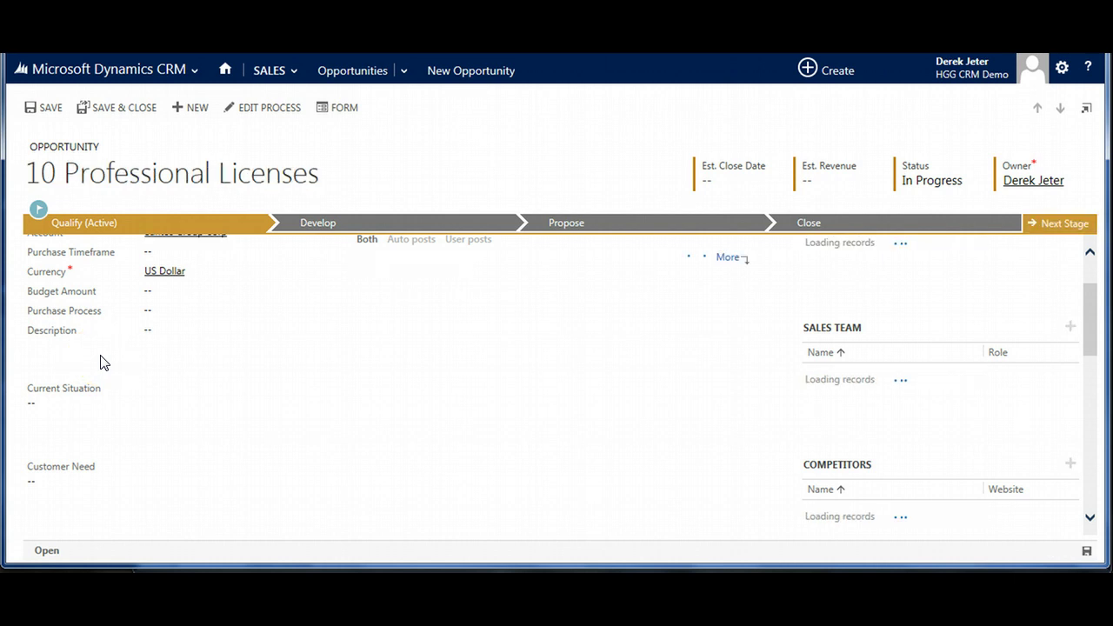
Set the opportunity's price list to Standard Price List in the product line items section.
{"action": "left_click", "coordinate": [132, 340]}
{"action": "scroll", "coordinate": [132, 342], "scroll_direction": "down", "scroll_amount": 6}
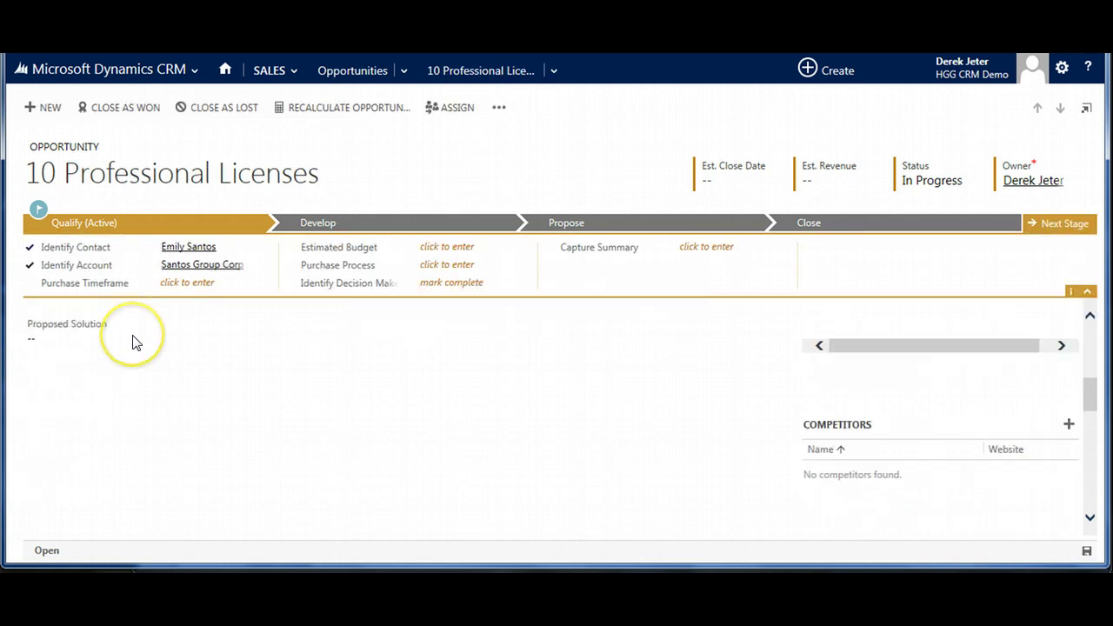
{"action": "scroll", "coordinate": [132, 343], "scroll_direction": "down", "scroll_amount": 2}
{"action": "left_click", "coordinate": [164, 397]}
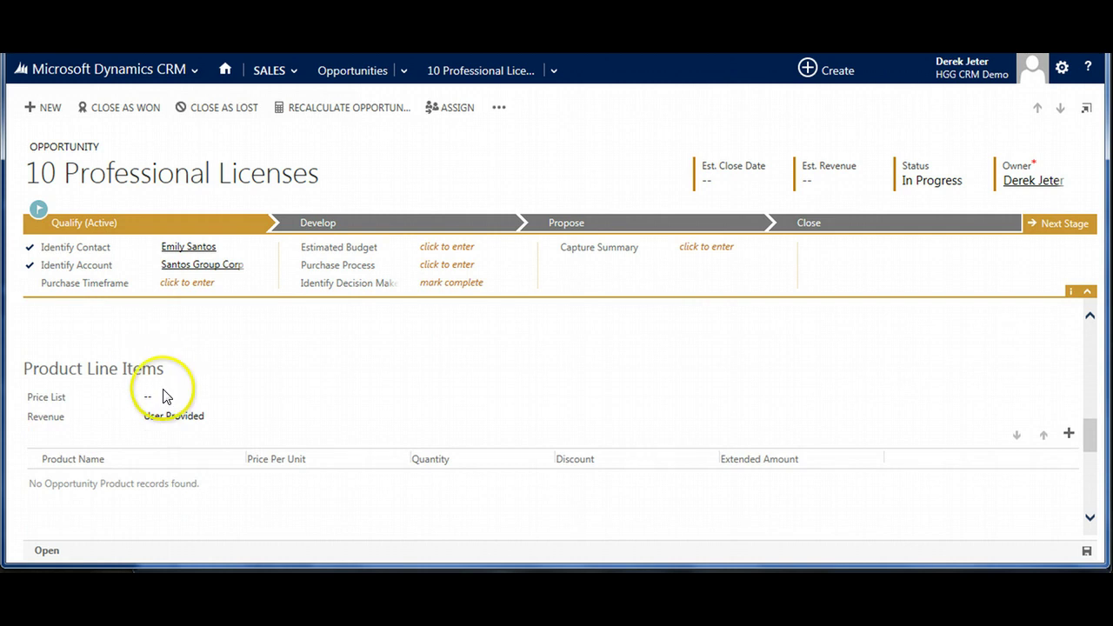
{"action": "left_click", "coordinate": [543, 397]}
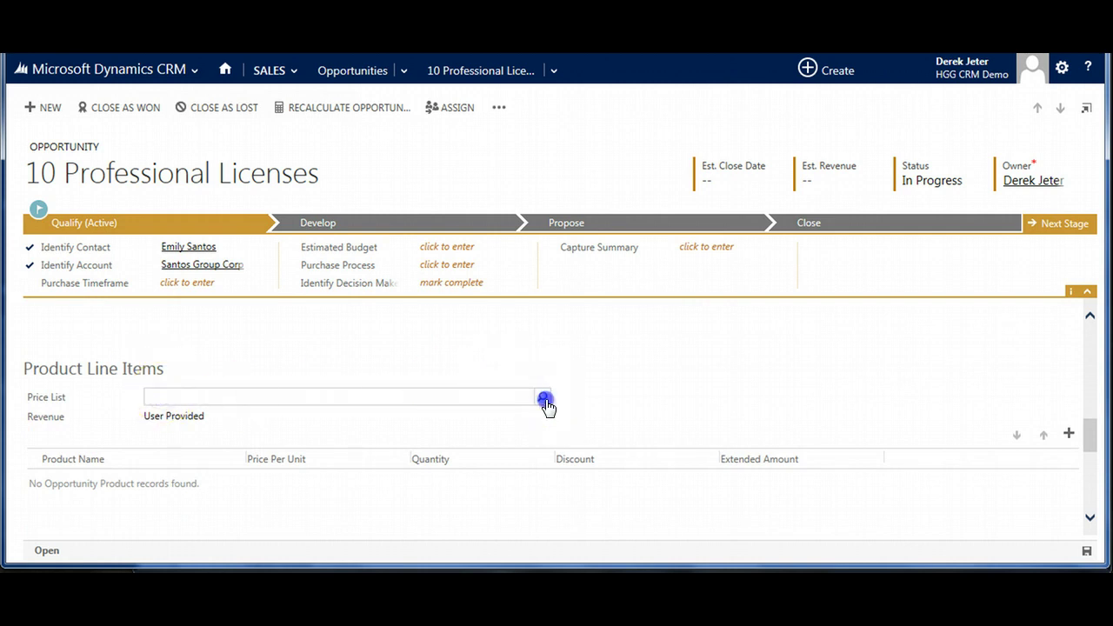
{"action": "left_click", "coordinate": [199, 422]}
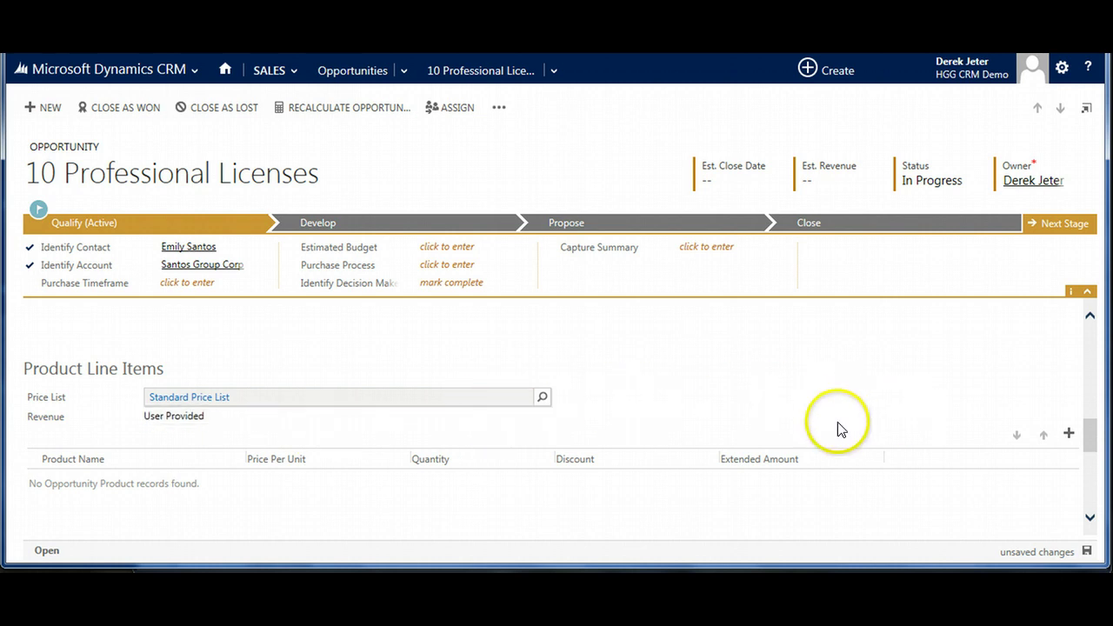
Add the existing product Professional License to the opportunity's product line items.
{"action": "left_click", "coordinate": [1069, 432]}
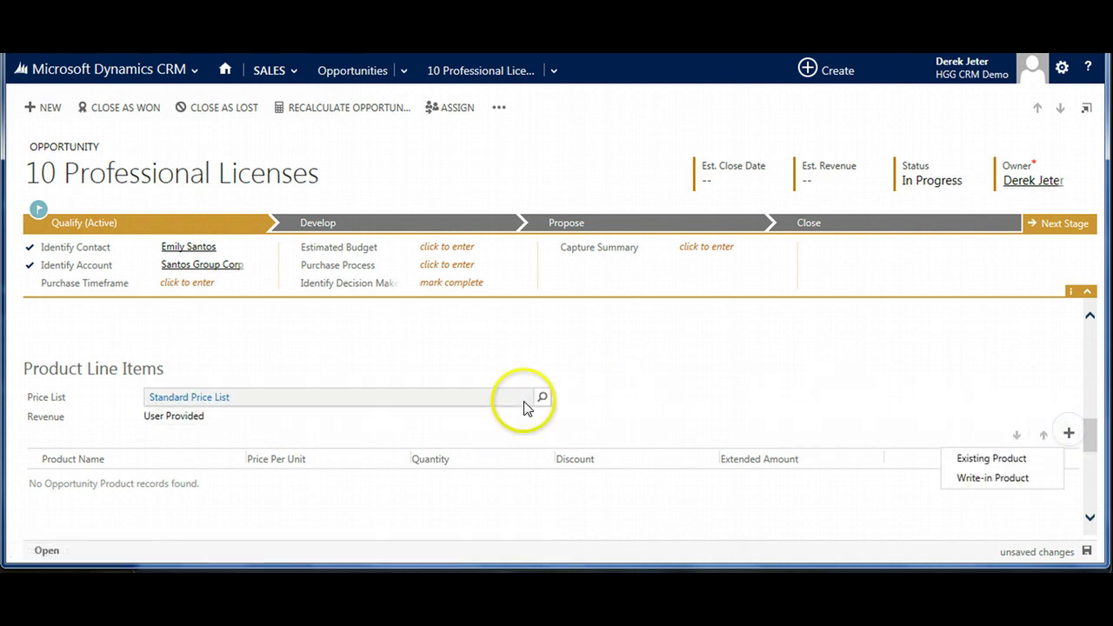
{"action": "left_click", "coordinate": [990, 460]}
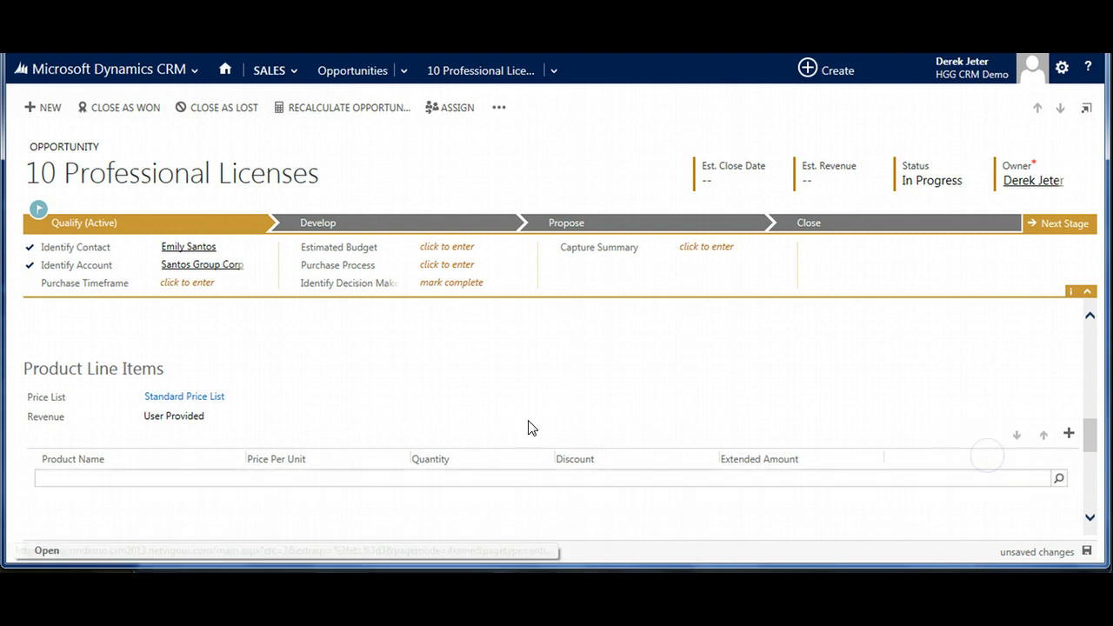
{"action": "left_click", "coordinate": [1058, 477]}
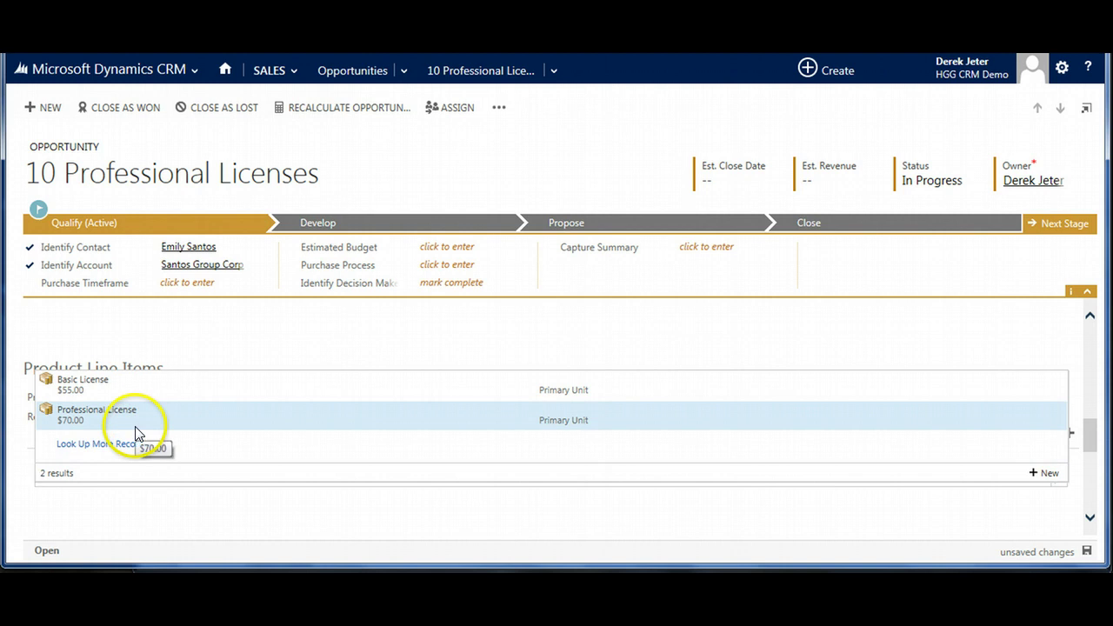
{"action": "left_click", "coordinate": [135, 420]}
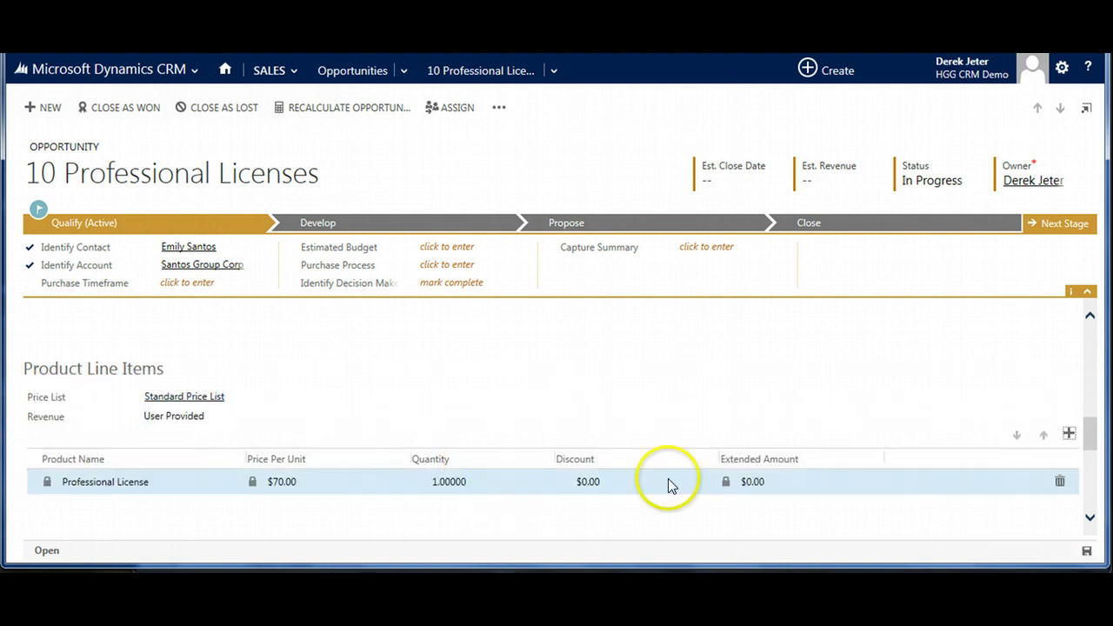
Set the quantity of the Professional License line item to 10.
{"action": "left_click", "coordinate": [441, 482]}
{"action": "type", "text": "10"}
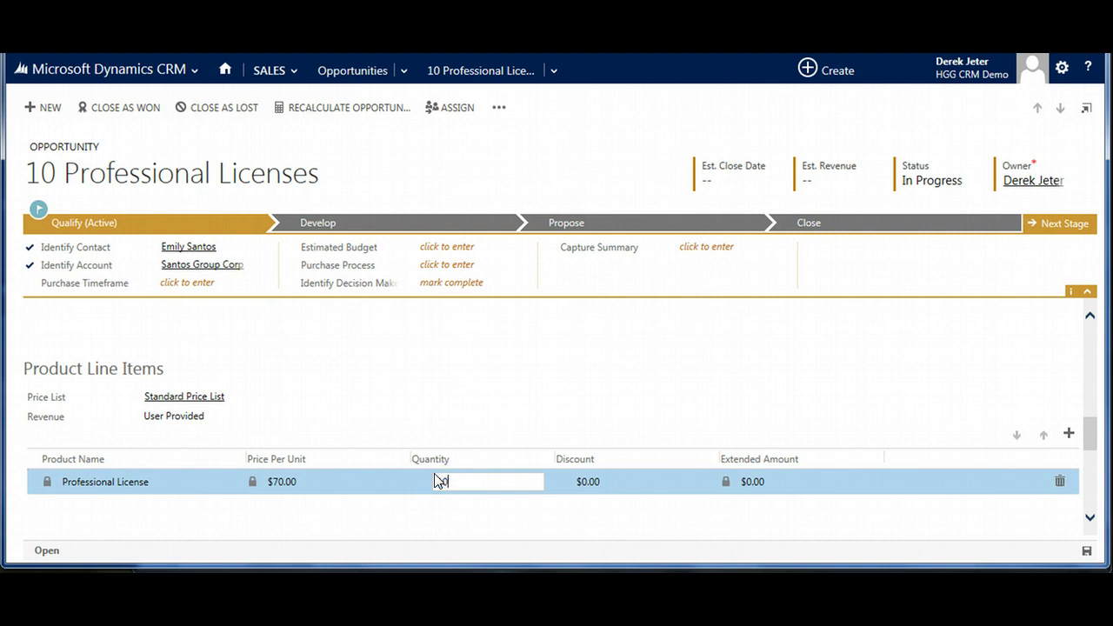
{"action": "left_click", "coordinate": [800, 432]}
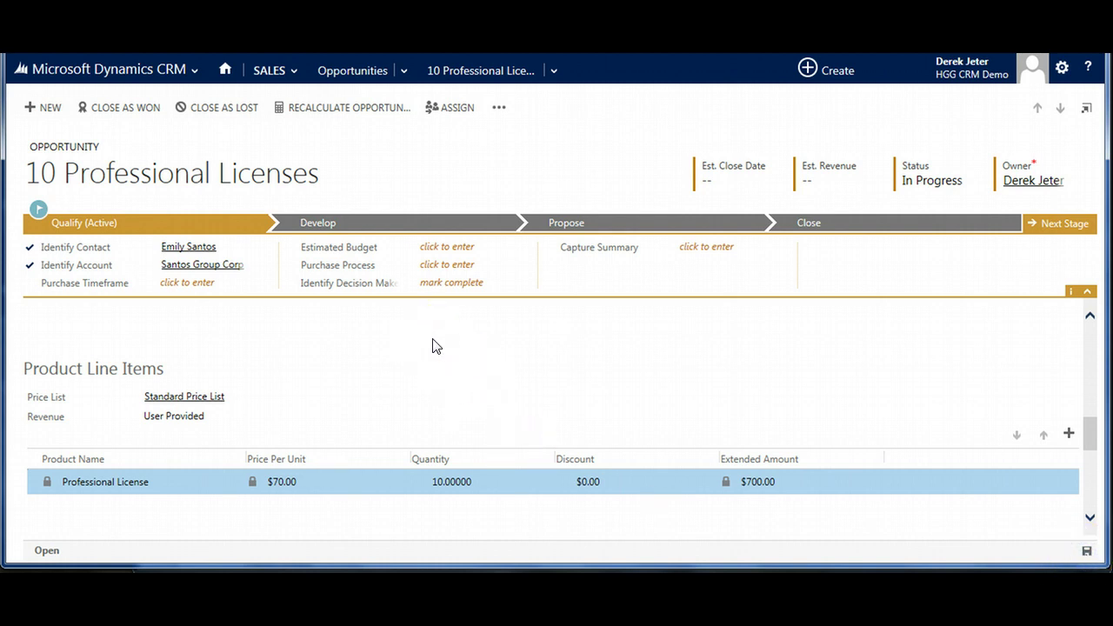
Create a quote record from the opportunity's Quotes section.
{"action": "left_click", "coordinate": [299, 330]}
{"action": "scroll", "coordinate": [300, 350], "scroll_direction": "down", "scroll_amount": 4}
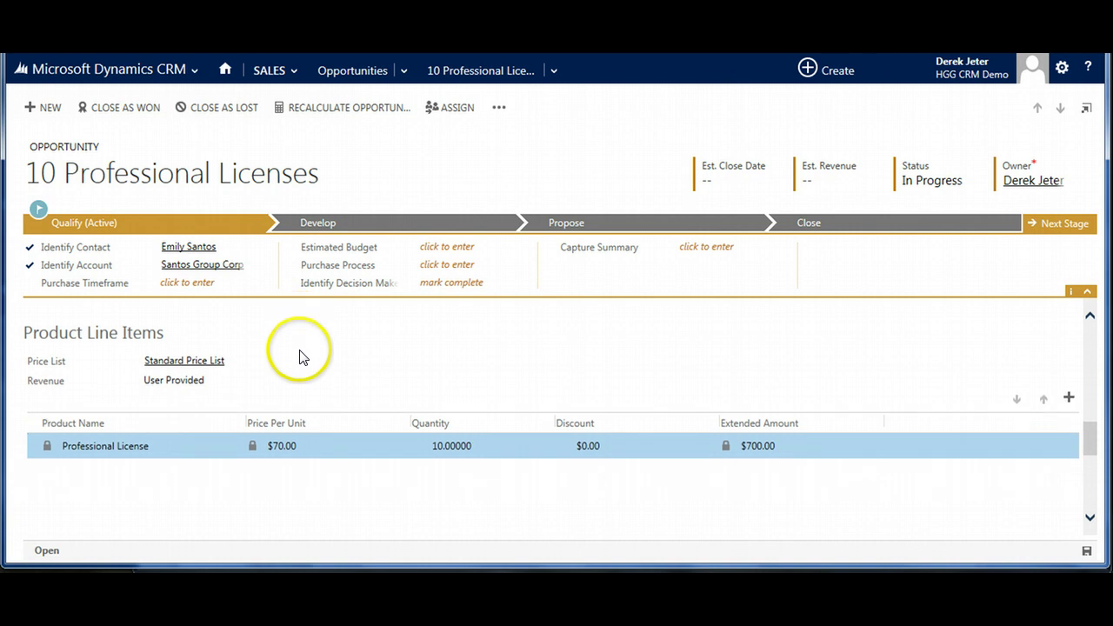
{"action": "scroll", "coordinate": [300, 357], "scroll_direction": "down", "scroll_amount": 3}
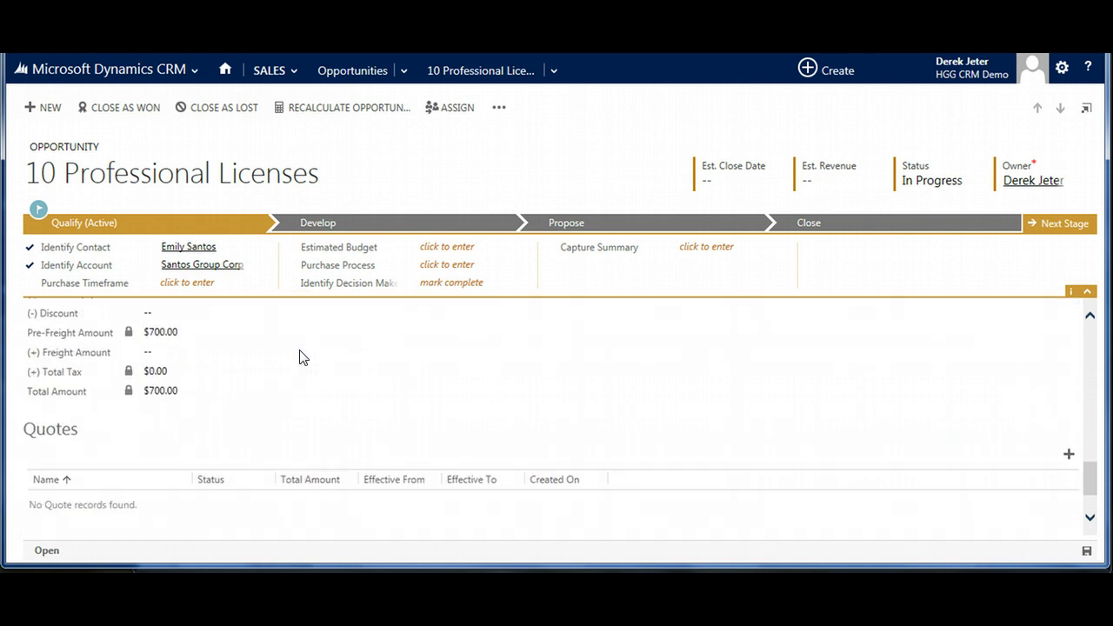
{"action": "left_click", "coordinate": [1106, 461]}
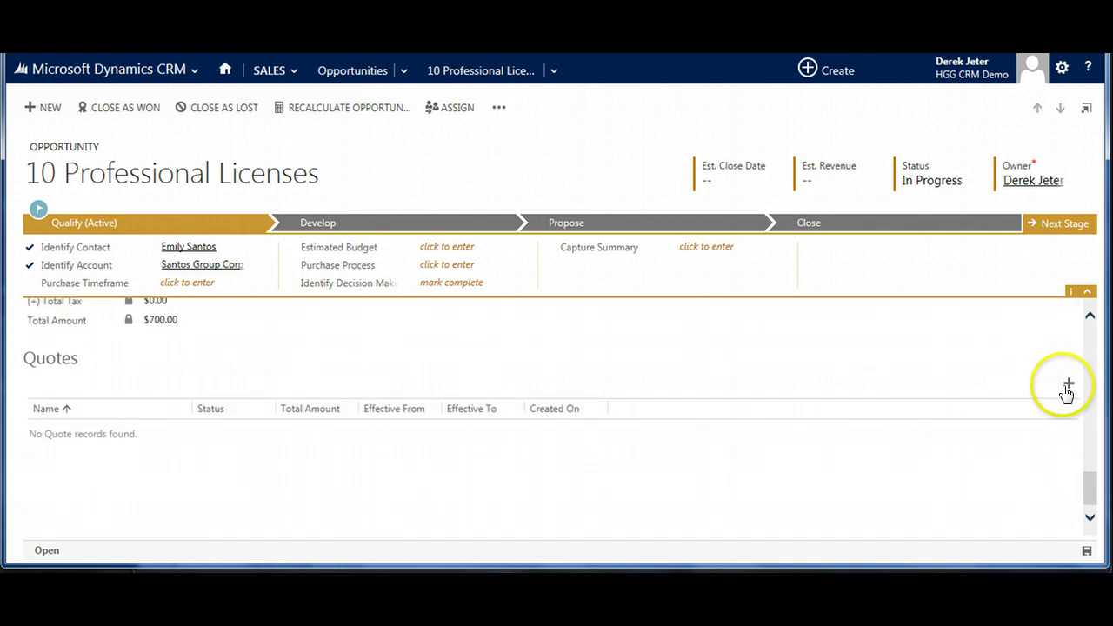
{"action": "left_click", "coordinate": [1069, 386]}
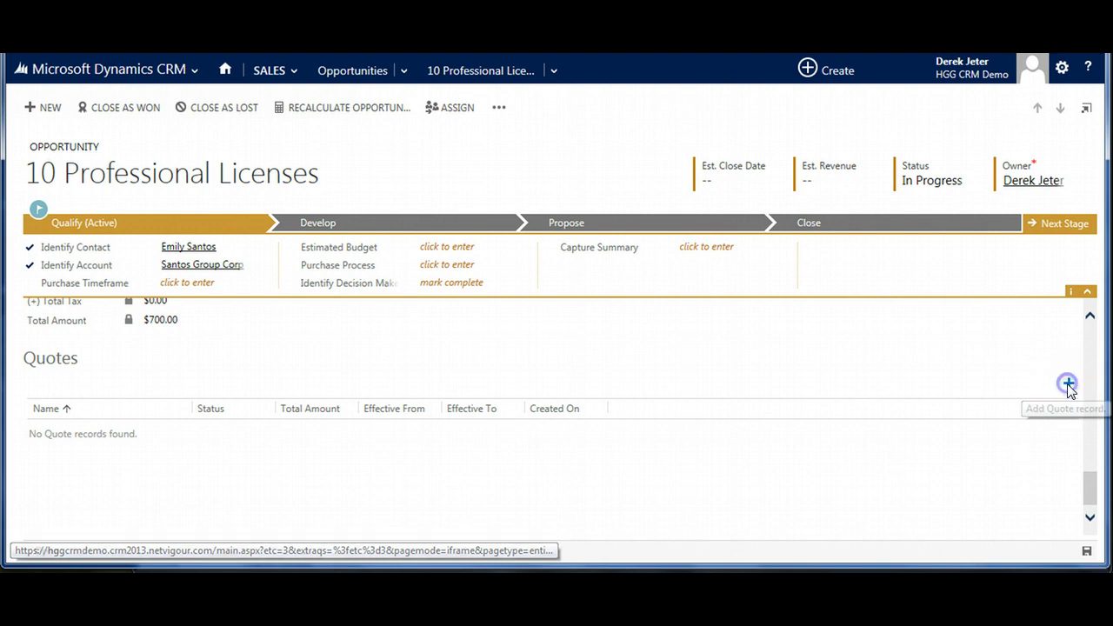
{"action": "left_click", "coordinate": [330, 207]}
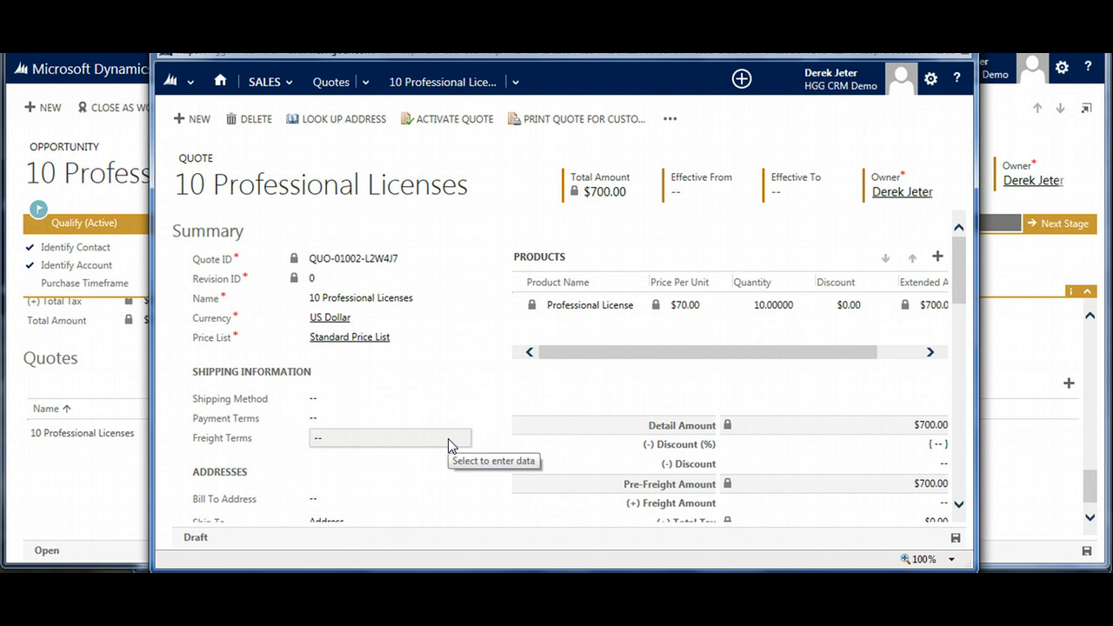
Maximize the 10 Professional Licenses quote window and activate the draft quote.
{"action": "left_click", "coordinate": [828, 306]}
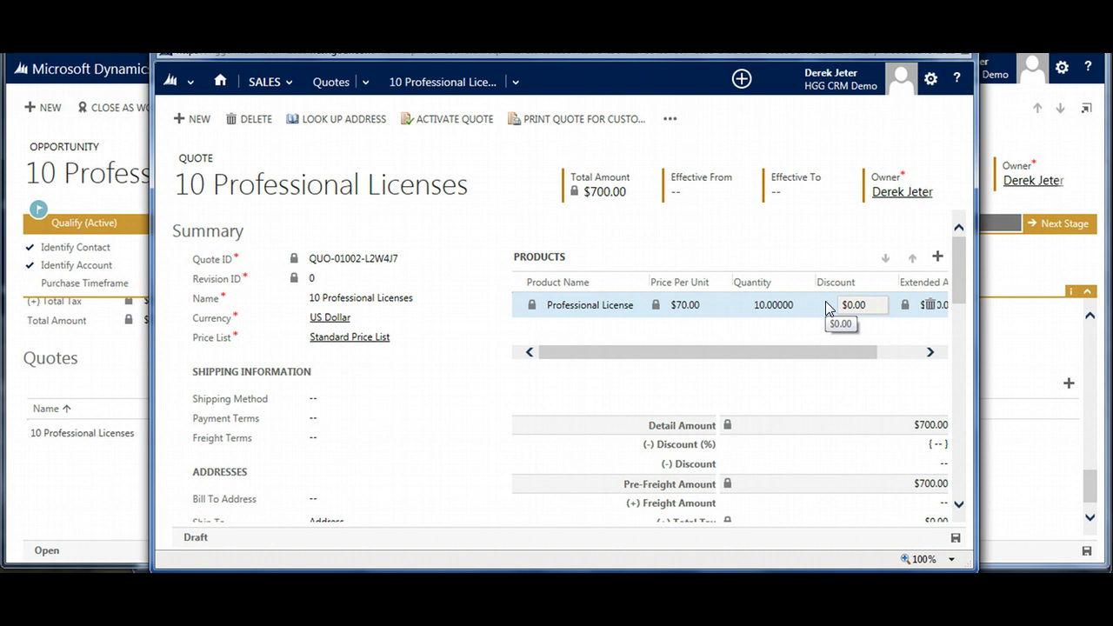
{"action": "left_click", "coordinate": [758, 405]}
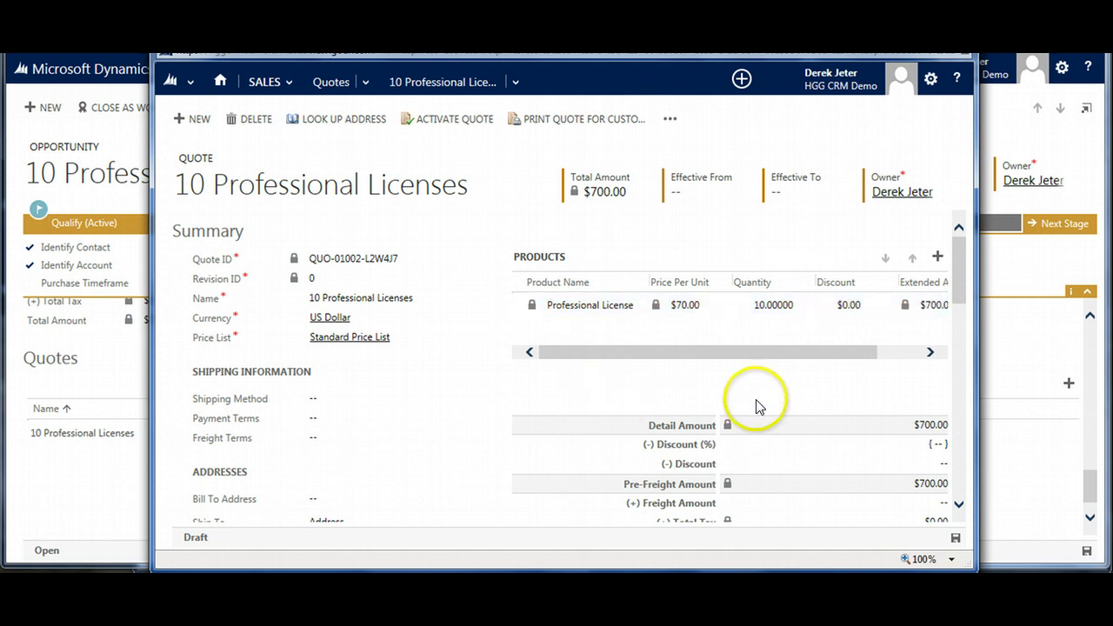
{"action": "scroll", "coordinate": [800, 391], "scroll_direction": "down", "scroll_amount": 2}
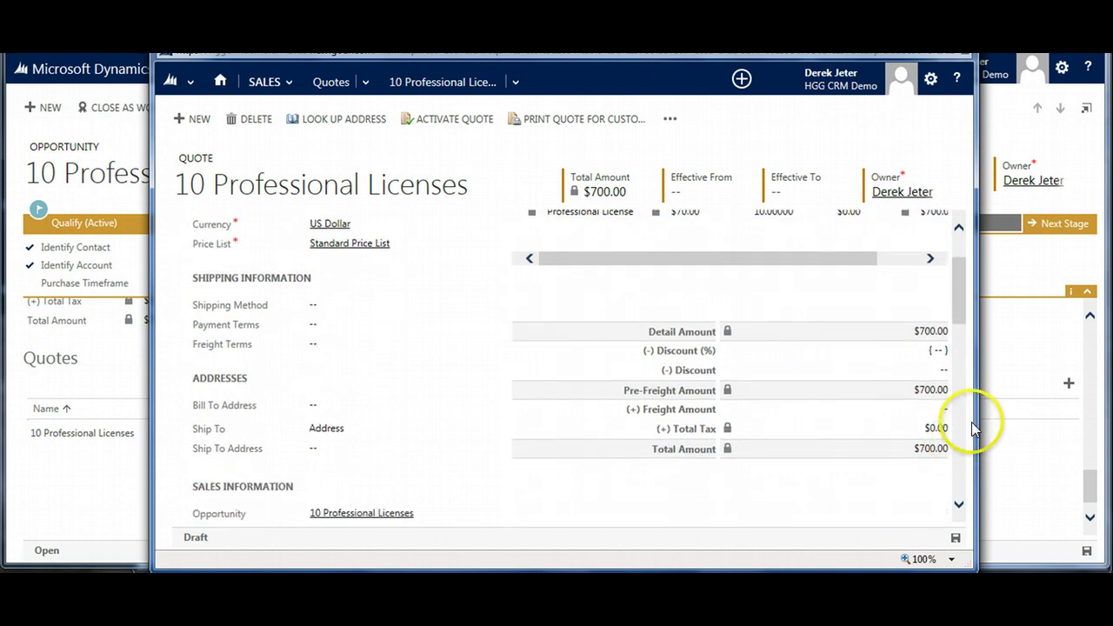
{"action": "key", "text": "super+Up"}
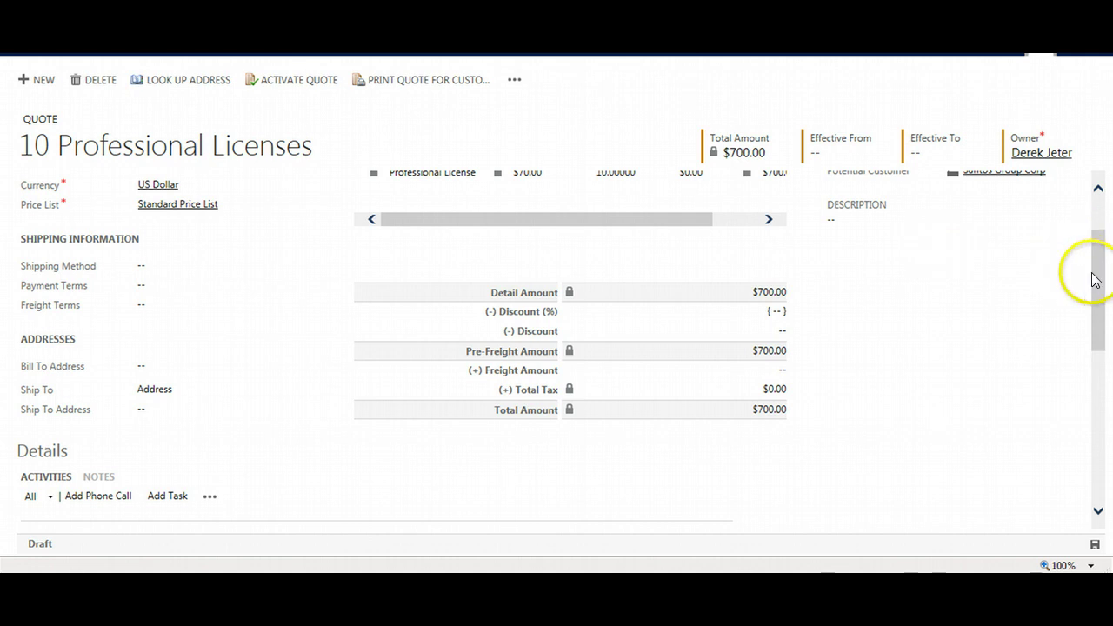
{"action": "left_click_drag", "start_coordinate": [1094, 279], "coordinate": [1078, 179]}
{"action": "left_click", "coordinate": [294, 80]}
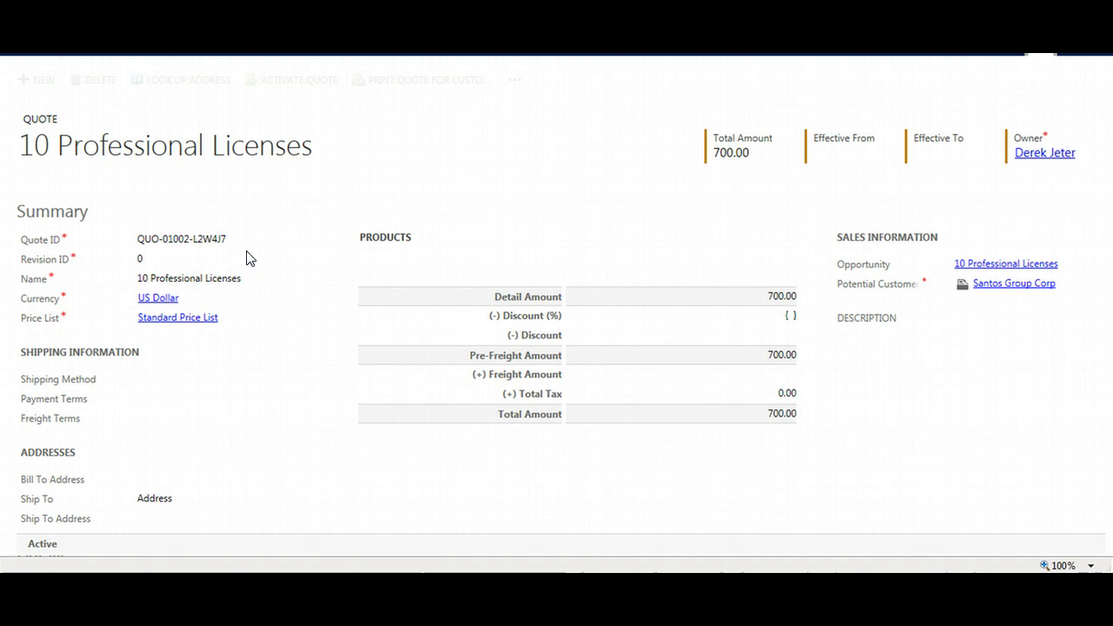
{"action": "left_click", "coordinate": [67, 540]}
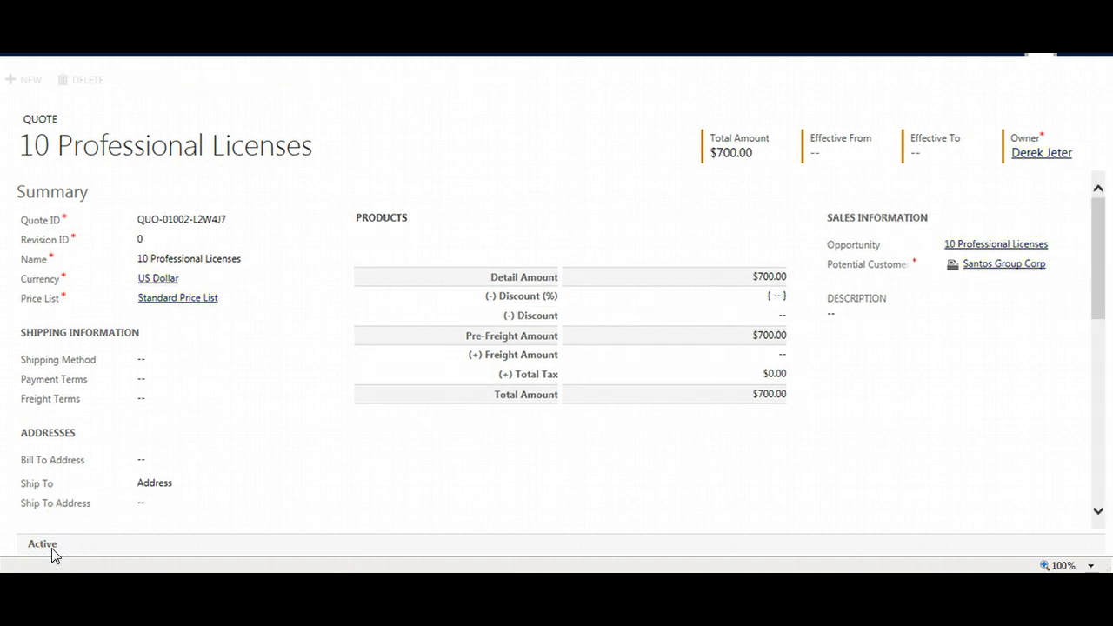
{"action": "left_click_drag", "start_coordinate": [45, 548], "coordinate": [80, 527]}
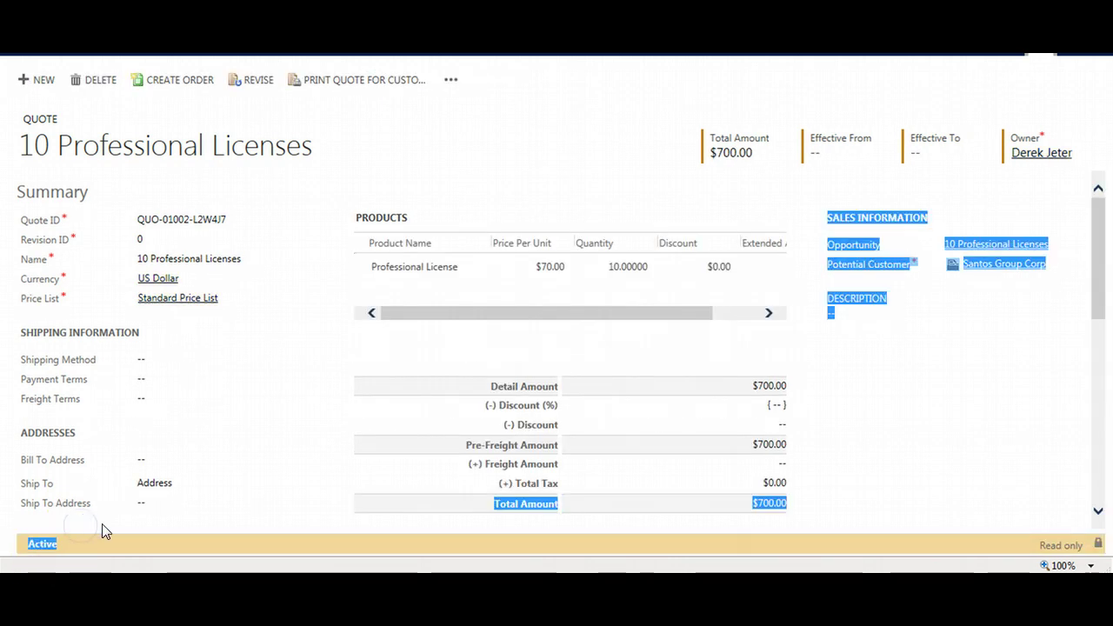
{"action": "left_click", "coordinate": [246, 462]}
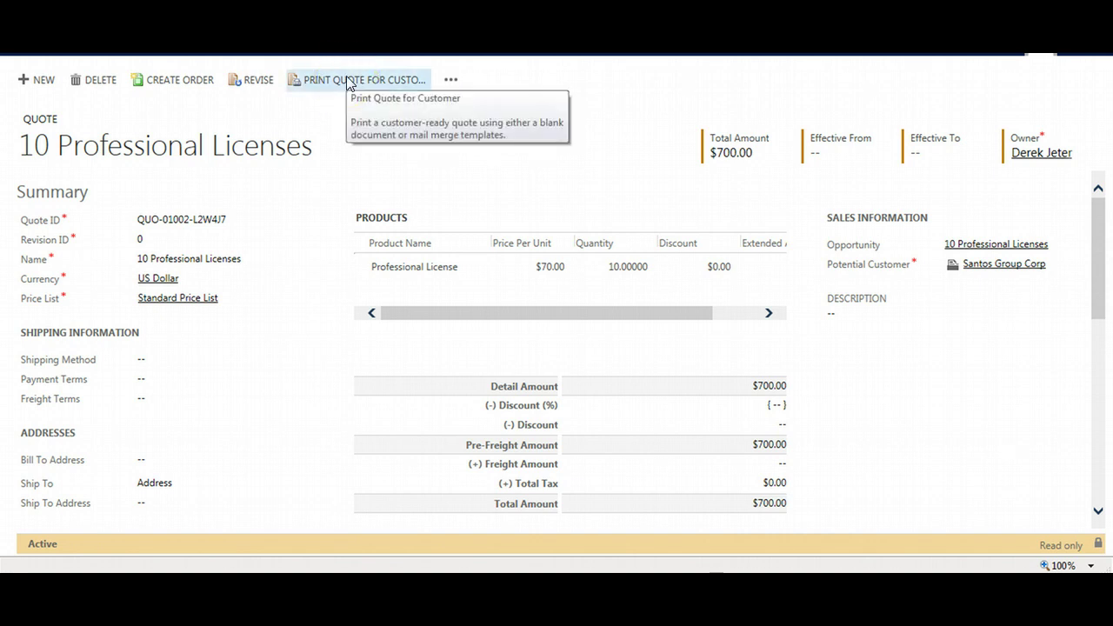
{"action": "left_click", "coordinate": [400, 200]}
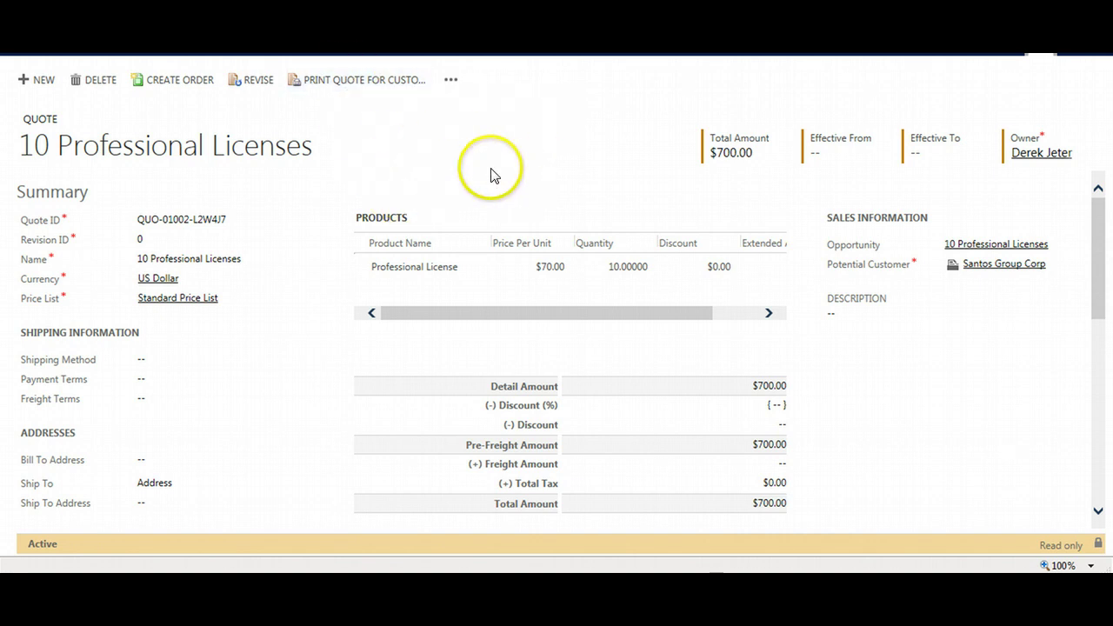
Revise the active quote so that it can be edited as a new draft revision.
{"action": "left_click", "coordinate": [256, 80]}
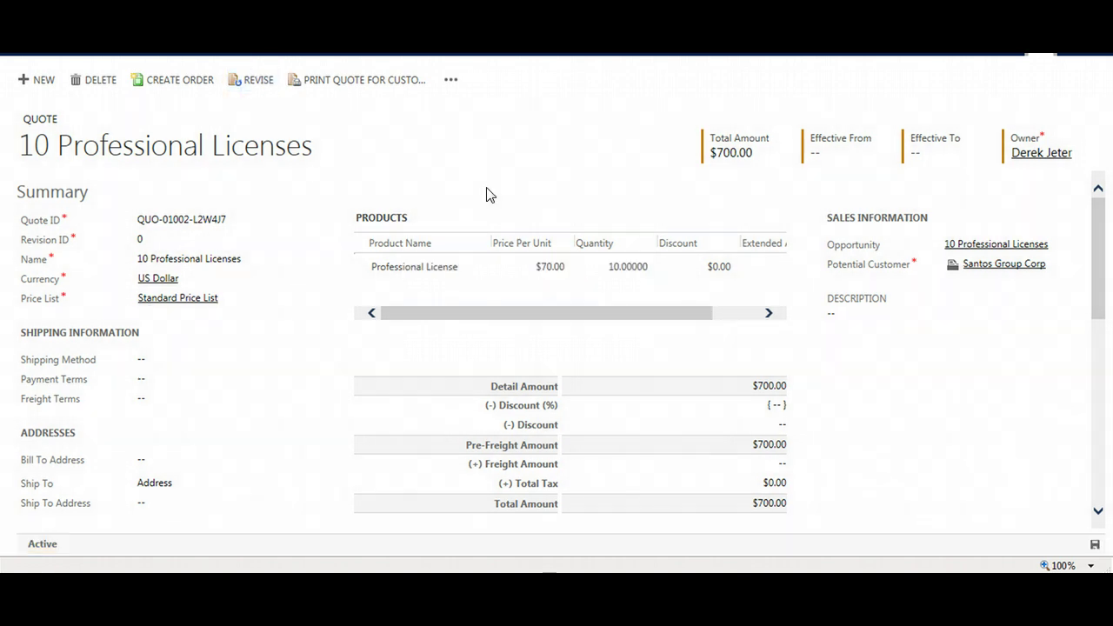
{"action": "left_click", "coordinate": [599, 278]}
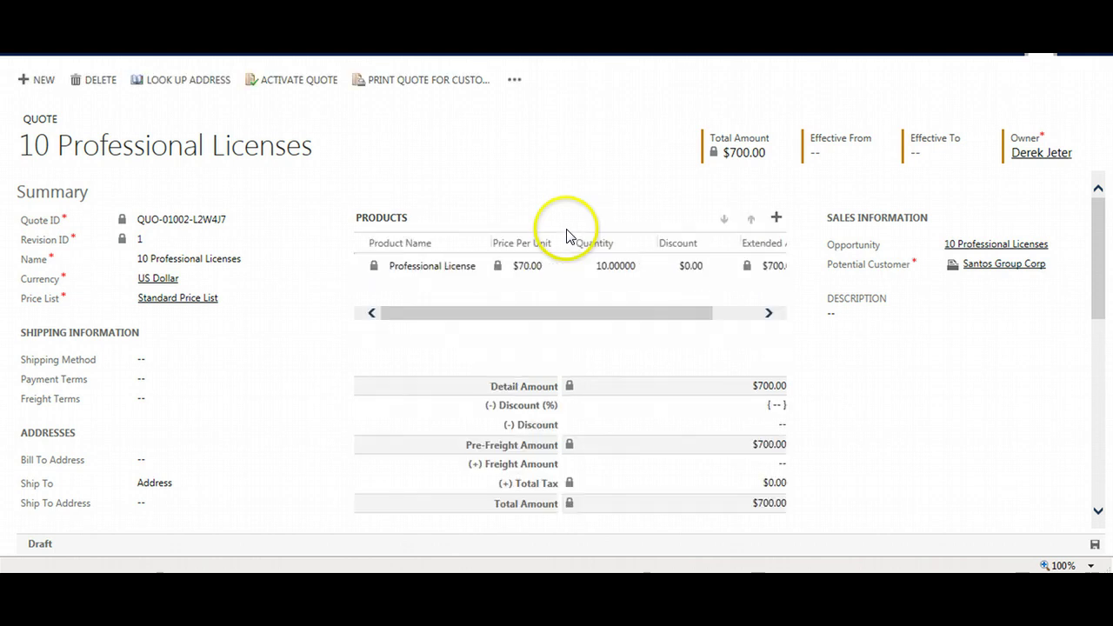
Set the Professional License quantity to 12 and the quote's discount to 5%, saving the revised quote.
{"action": "left_click", "coordinate": [607, 272]}
{"action": "type", "text": "12"}
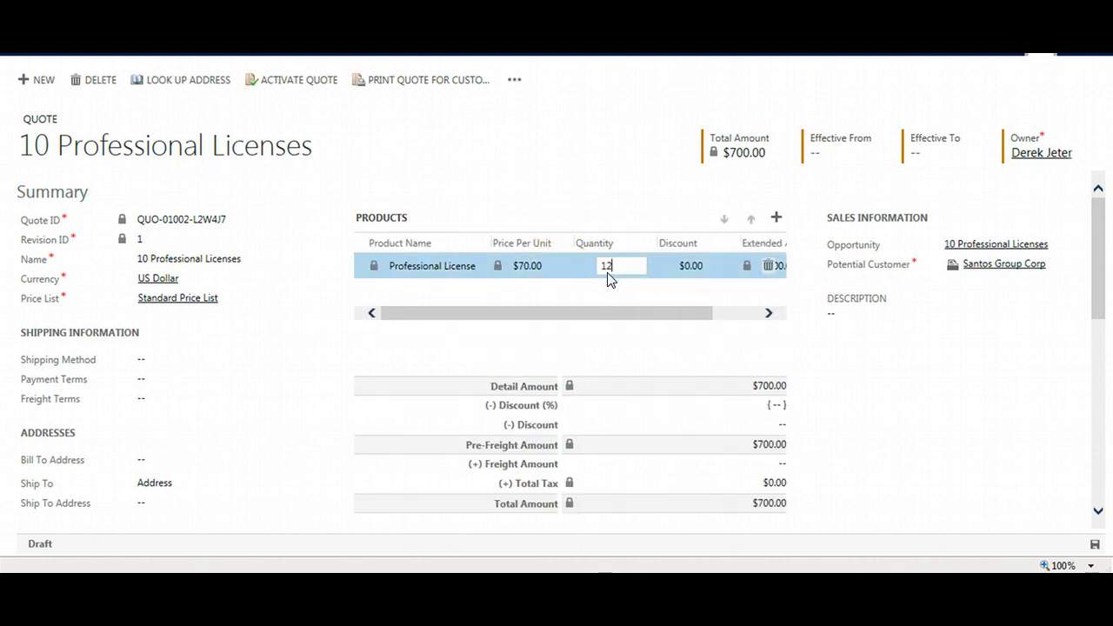
{"action": "left_click", "coordinate": [703, 404]}
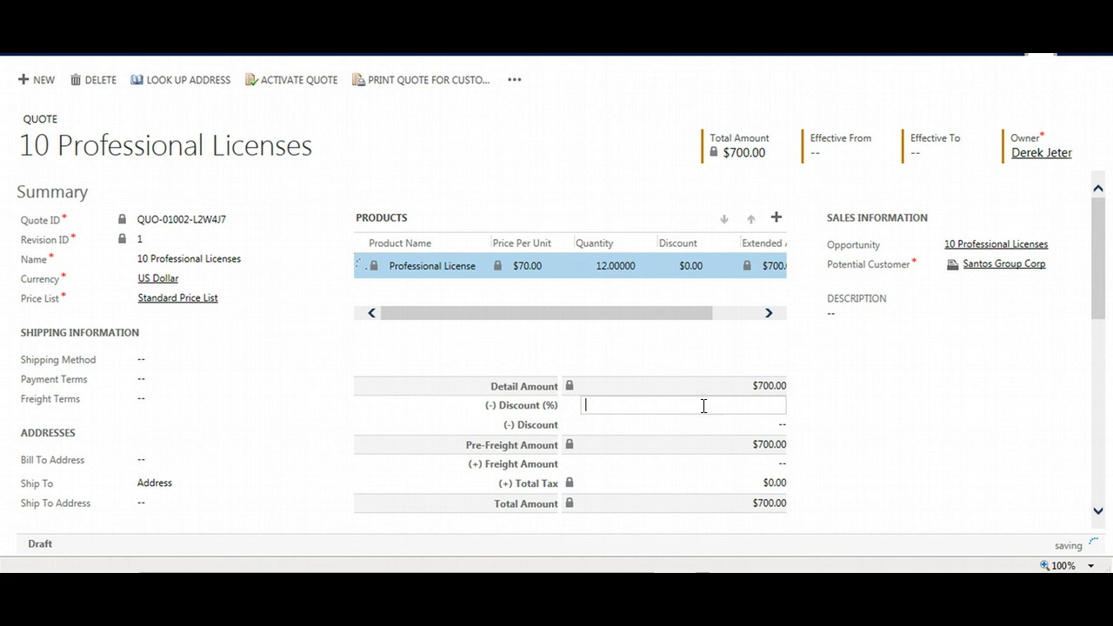
{"action": "type", "text": "5"}
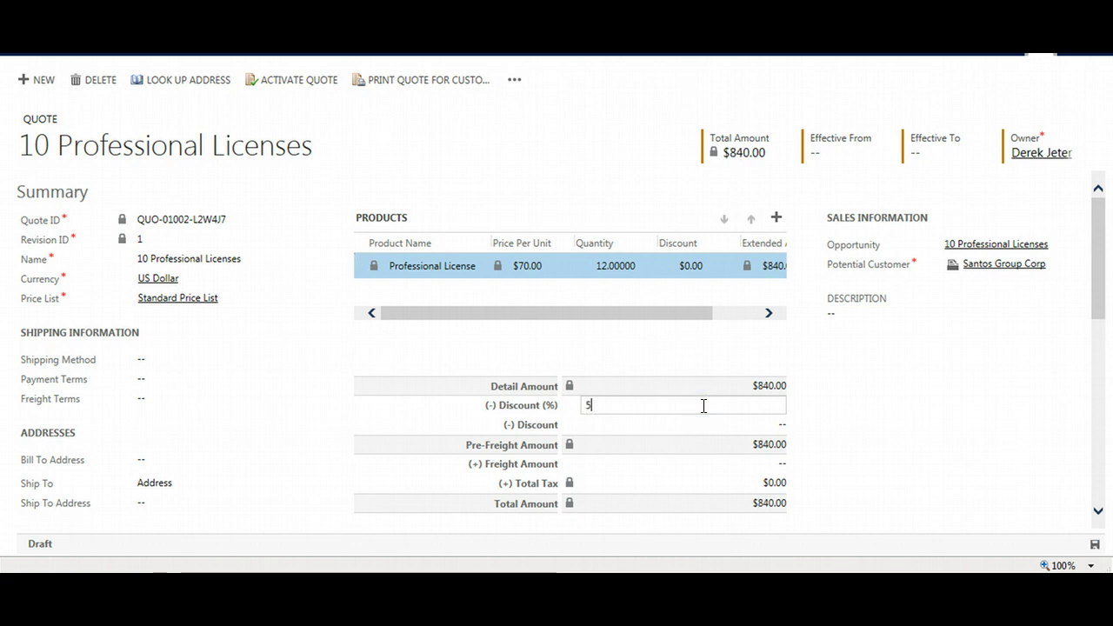
{"action": "left_click", "coordinate": [713, 462]}
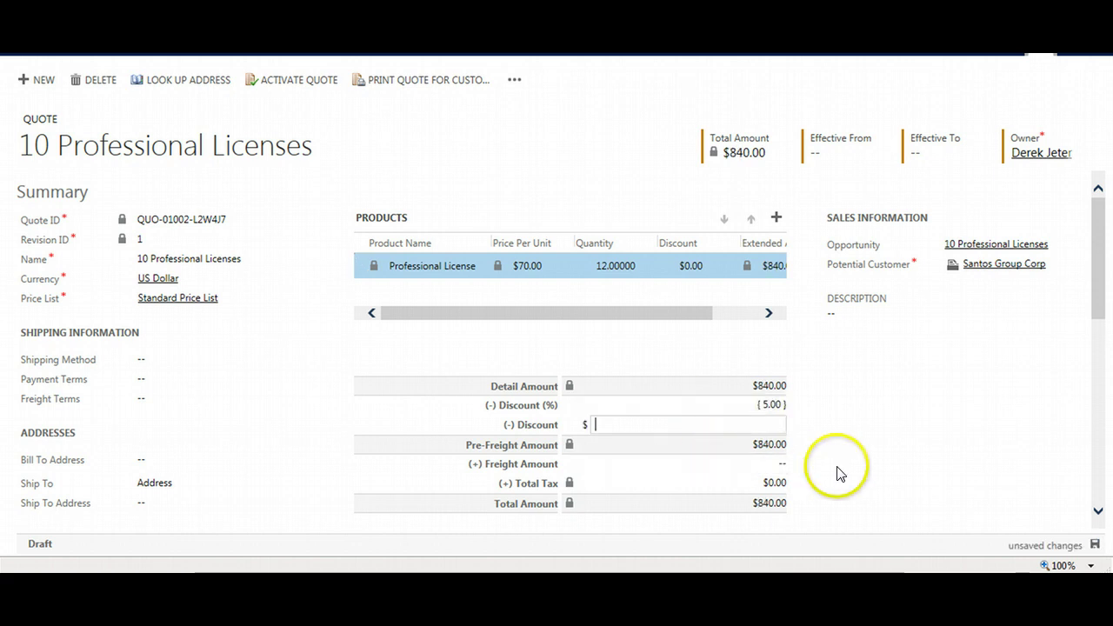
{"action": "left_click", "coordinate": [1094, 545]}
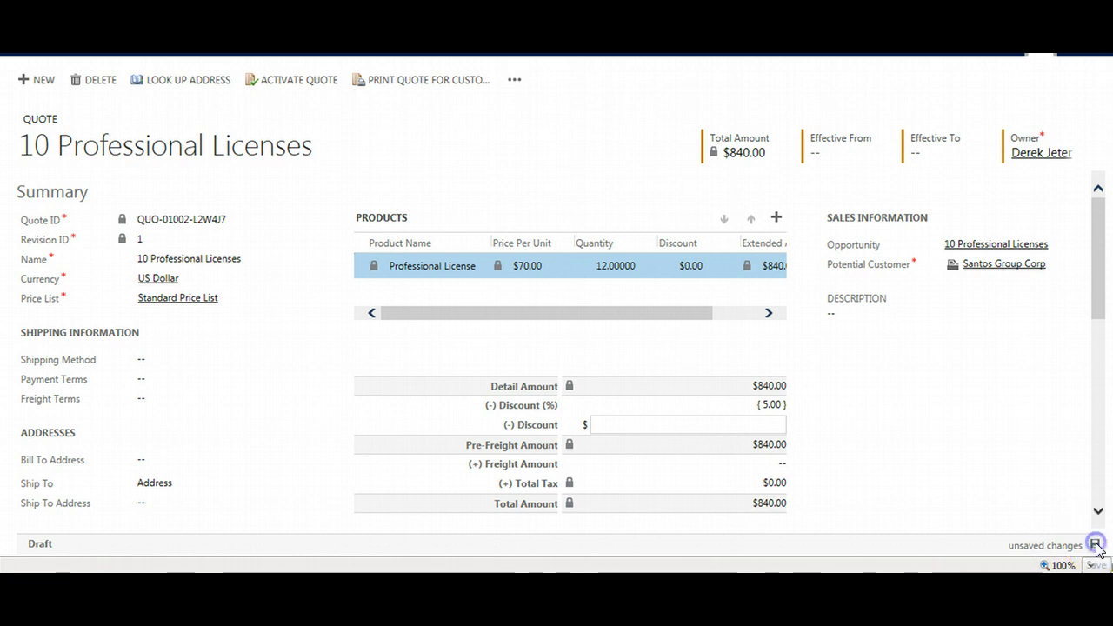
{"action": "left_click", "coordinate": [758, 509]}
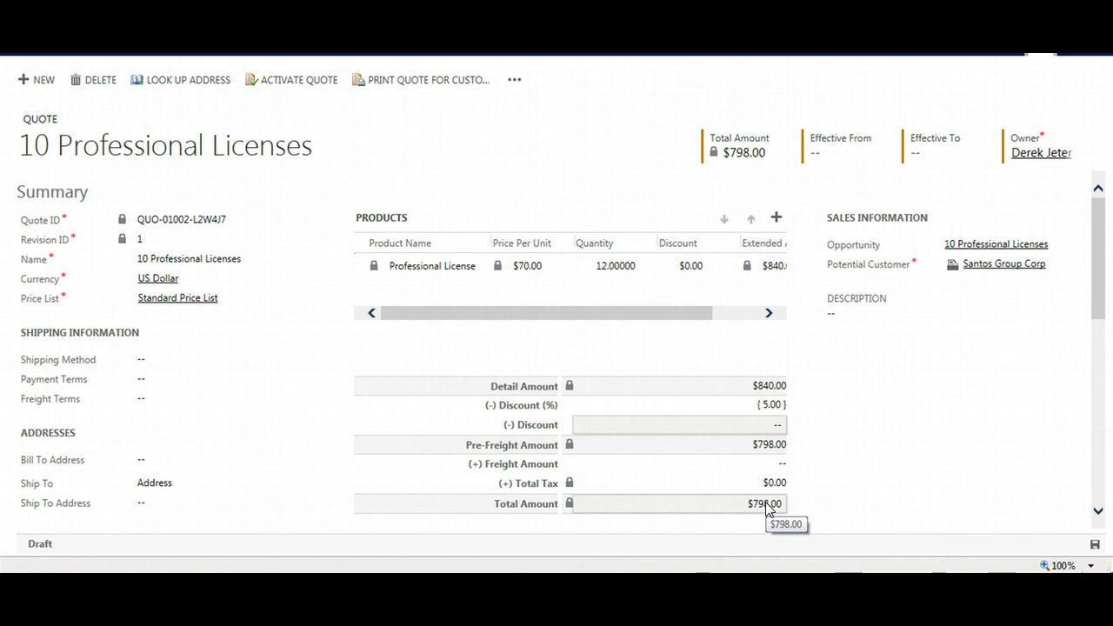
Activate the revised 10 Professional Licenses quote and review its Professional License line item.
{"action": "left_click", "coordinate": [296, 81]}
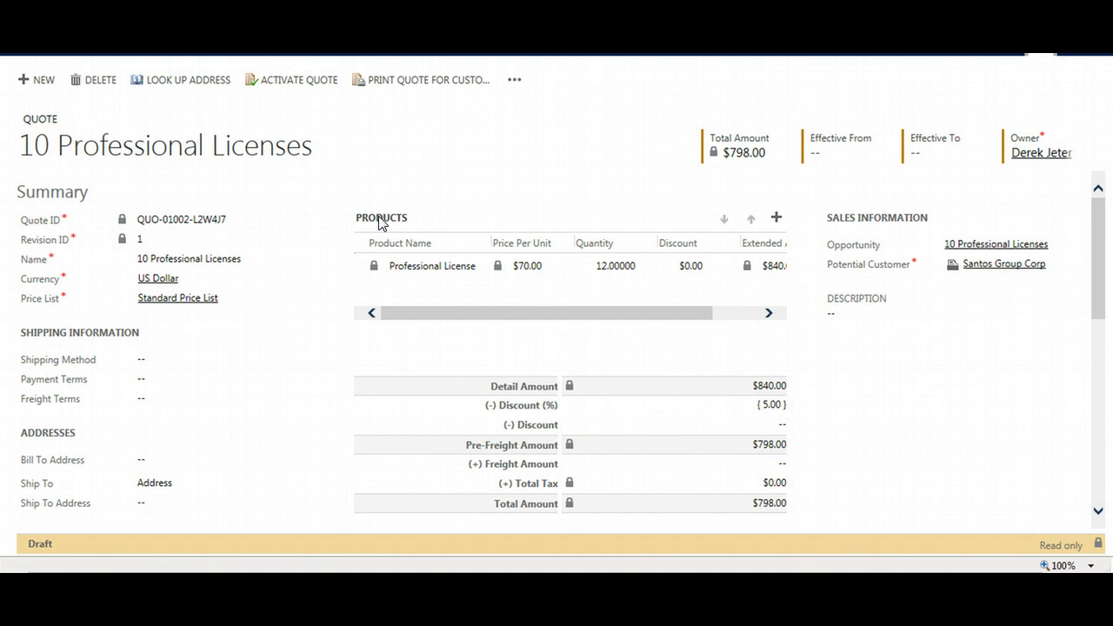
{"action": "left_click", "coordinate": [288, 303]}
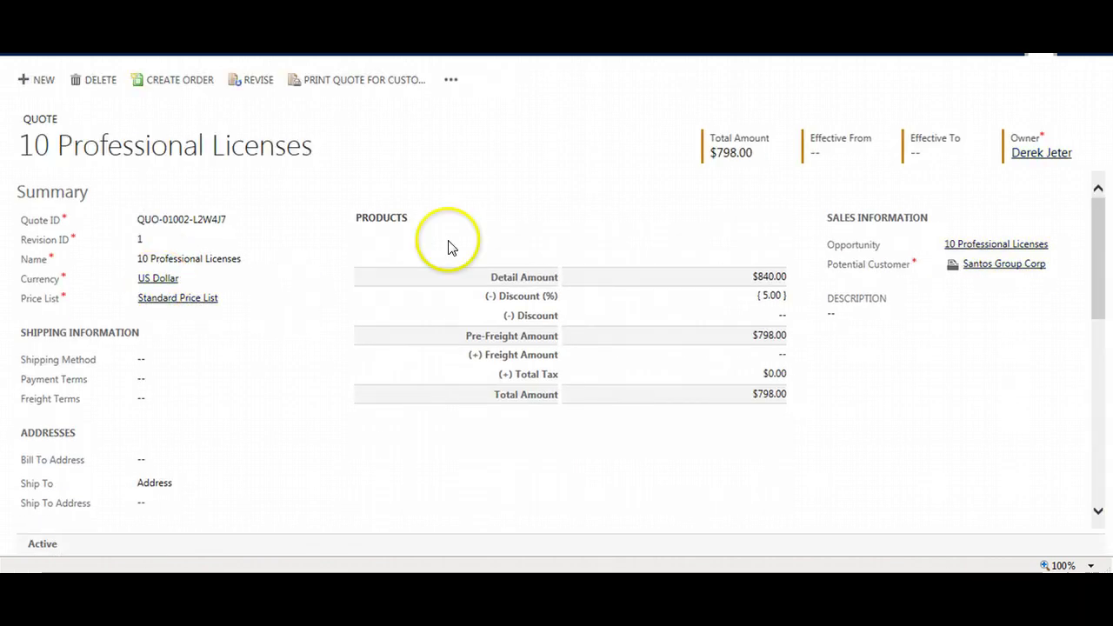
{"action": "left_click", "coordinate": [561, 270]}
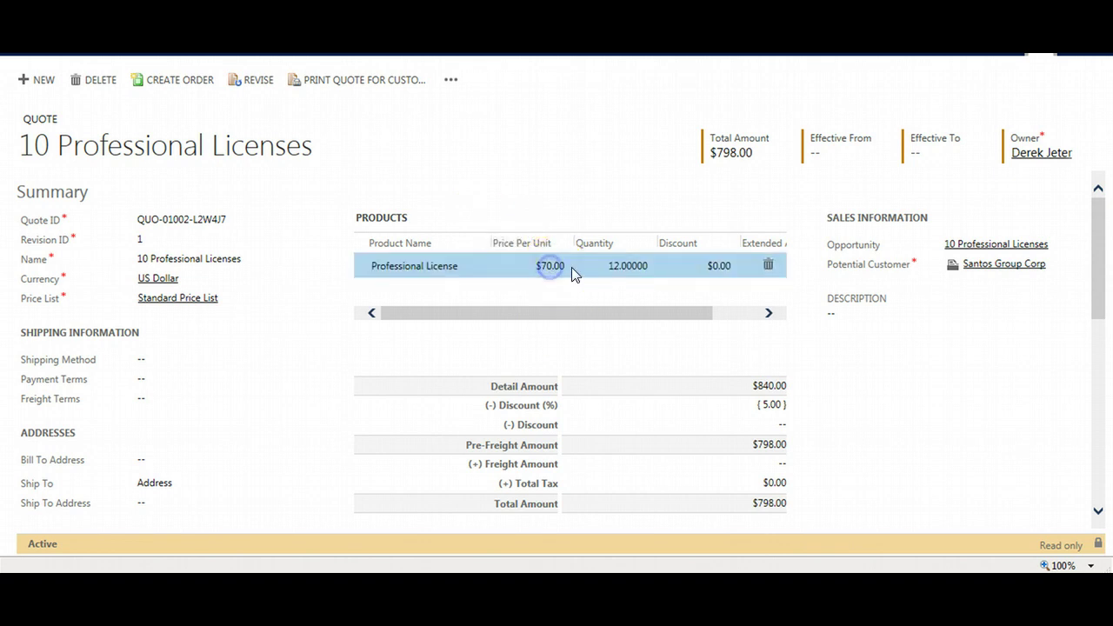
{"action": "left_click", "coordinate": [614, 266]}
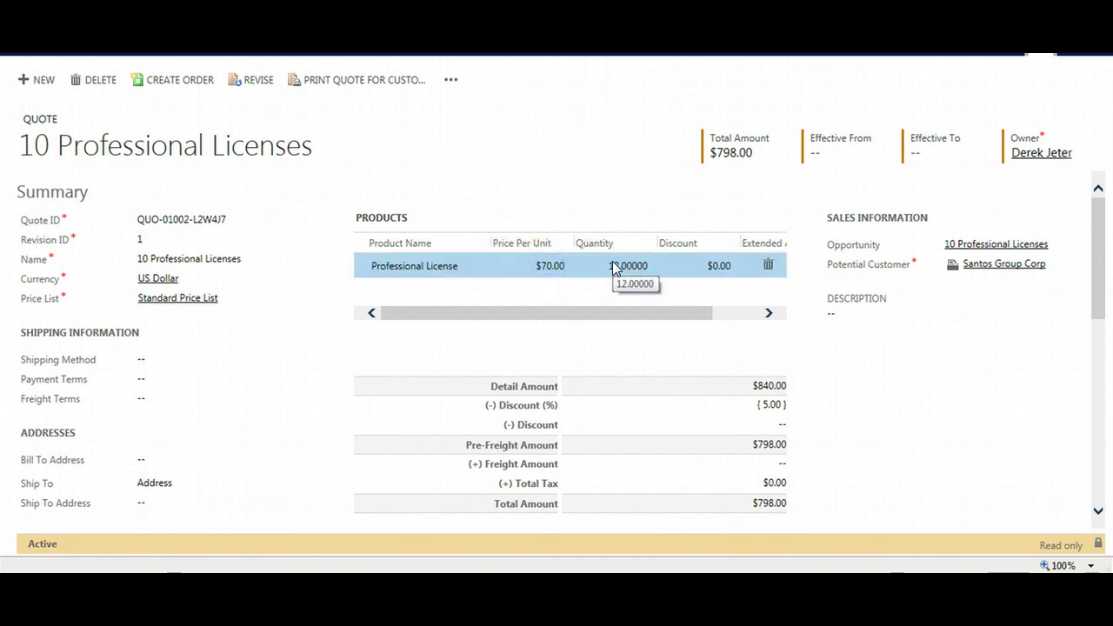
{"action": "left_click", "coordinate": [323, 195]}
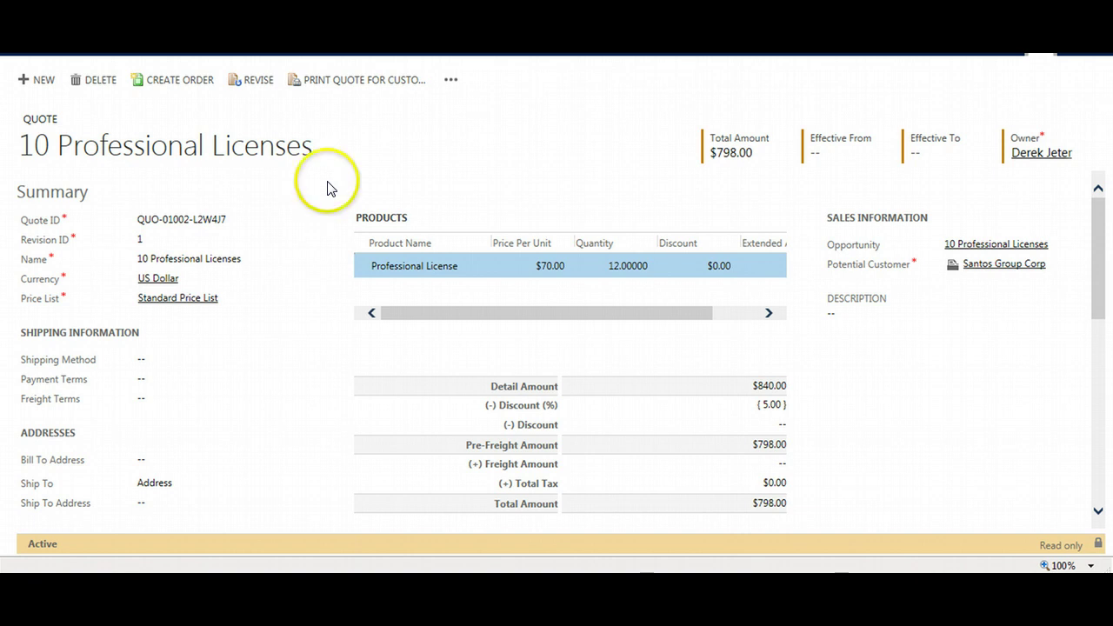
Create an order from the Won quote, closing the opportunity with revenue calculated from quotes, and fulfill the order with status reason Complete.
{"action": "left_click", "coordinate": [181, 82]}
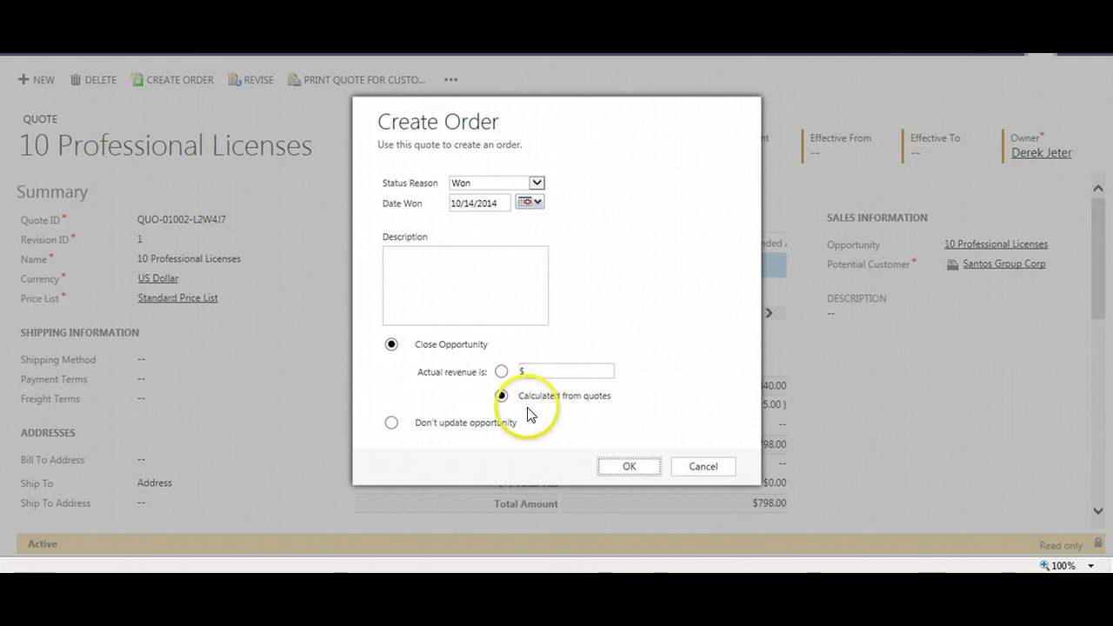
{"action": "left_click", "coordinate": [629, 467]}
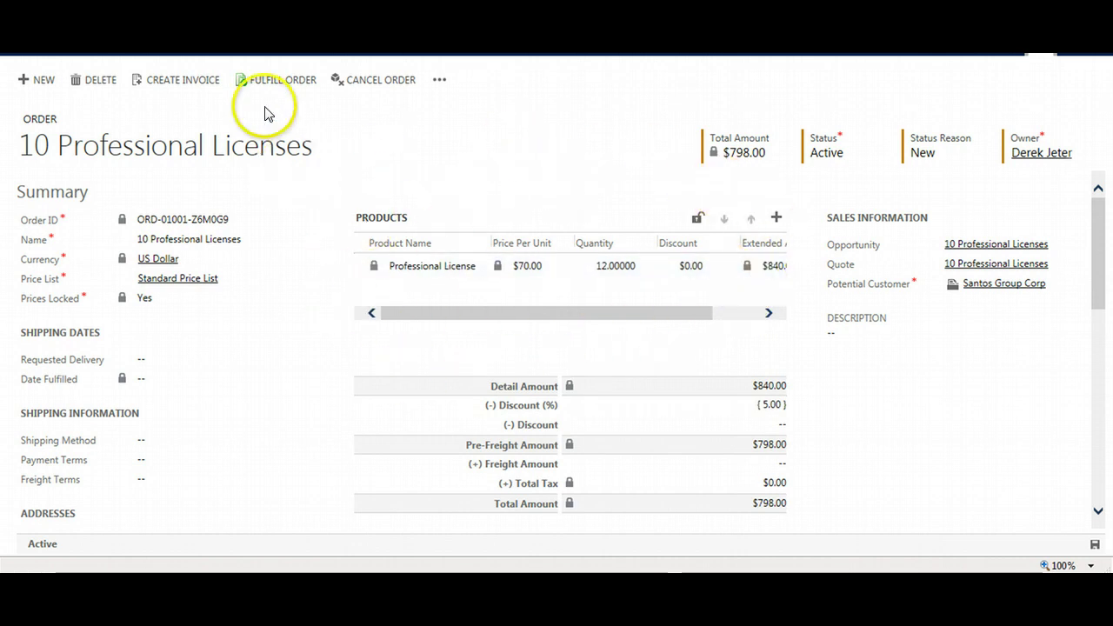
{"action": "left_click", "coordinate": [272, 82]}
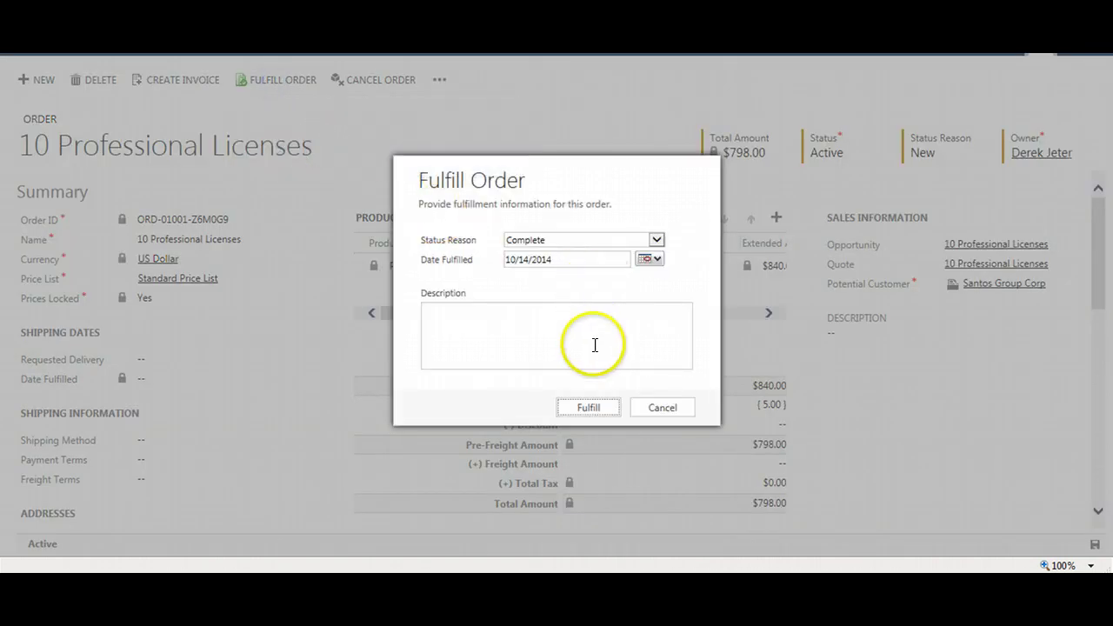
{"action": "left_click", "coordinate": [596, 408]}
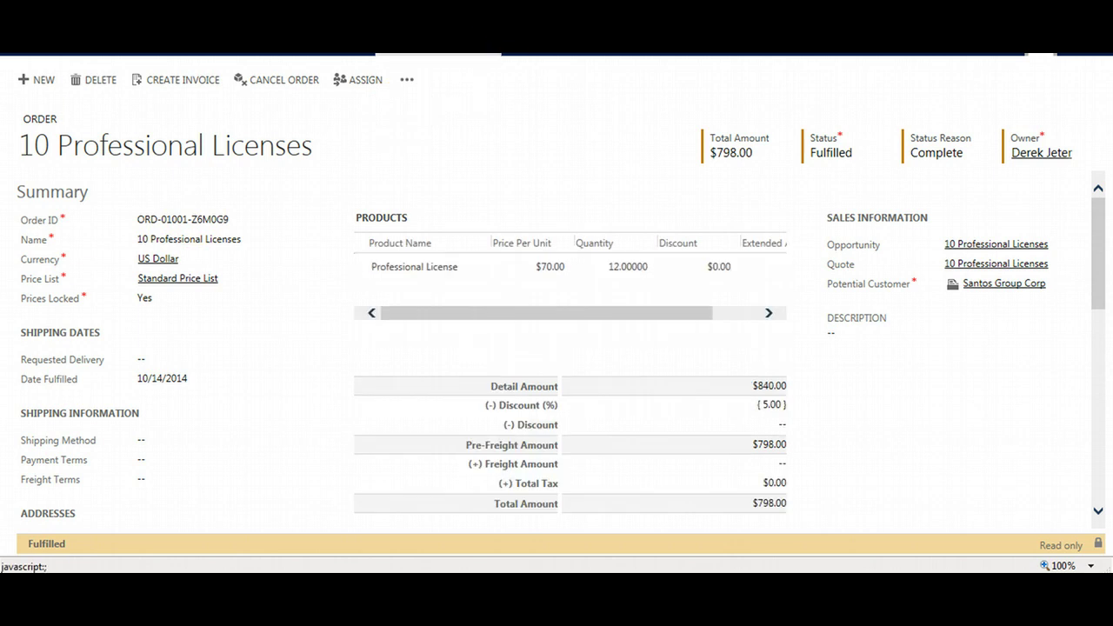
Create an invoice from the fulfilled order and look at the reports that can be run on it.
{"action": "left_click", "coordinate": [196, 79]}
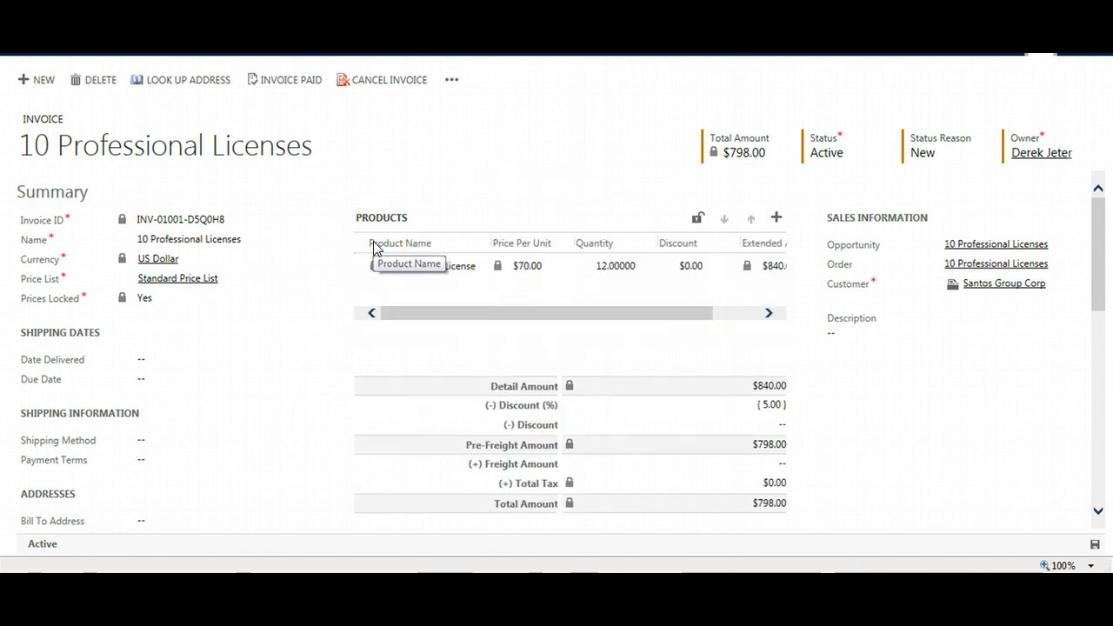
{"action": "left_click", "coordinate": [452, 79]}
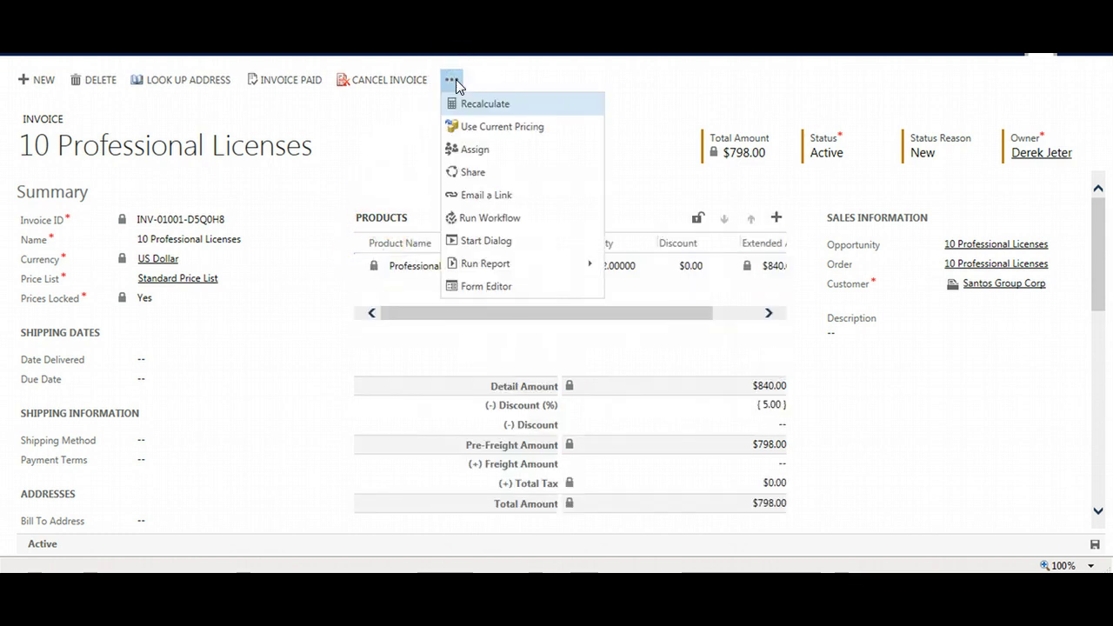
{"action": "left_click", "coordinate": [567, 257]}
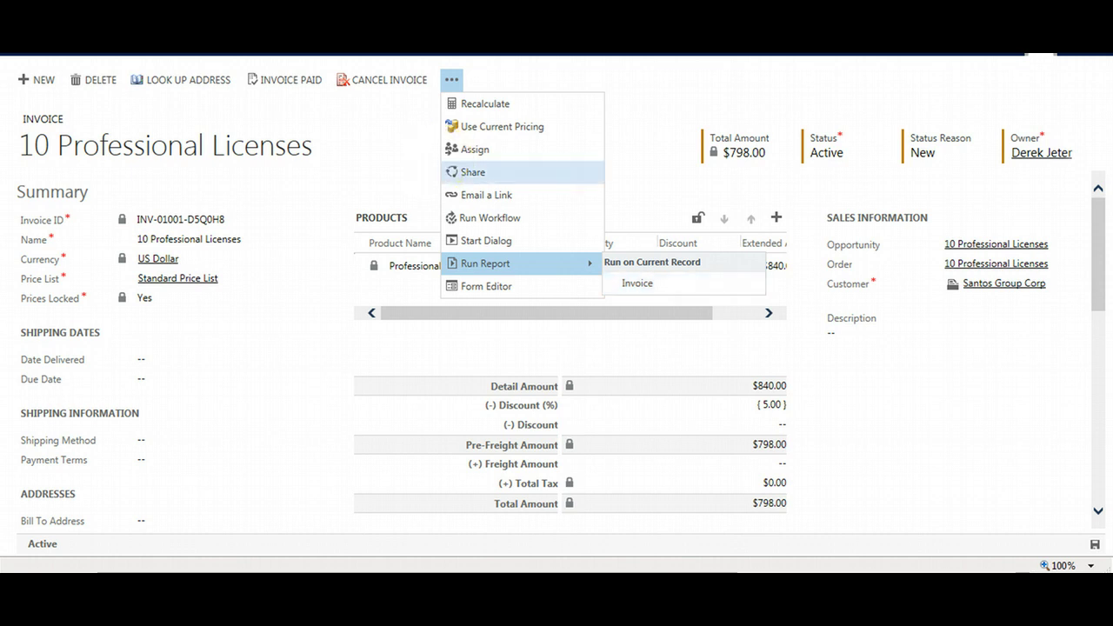
Mark the 10 Professional Licenses invoice as paid with status reason Complete.
{"action": "left_click", "coordinate": [298, 78]}
{"action": "left_click", "coordinate": [297, 87]}
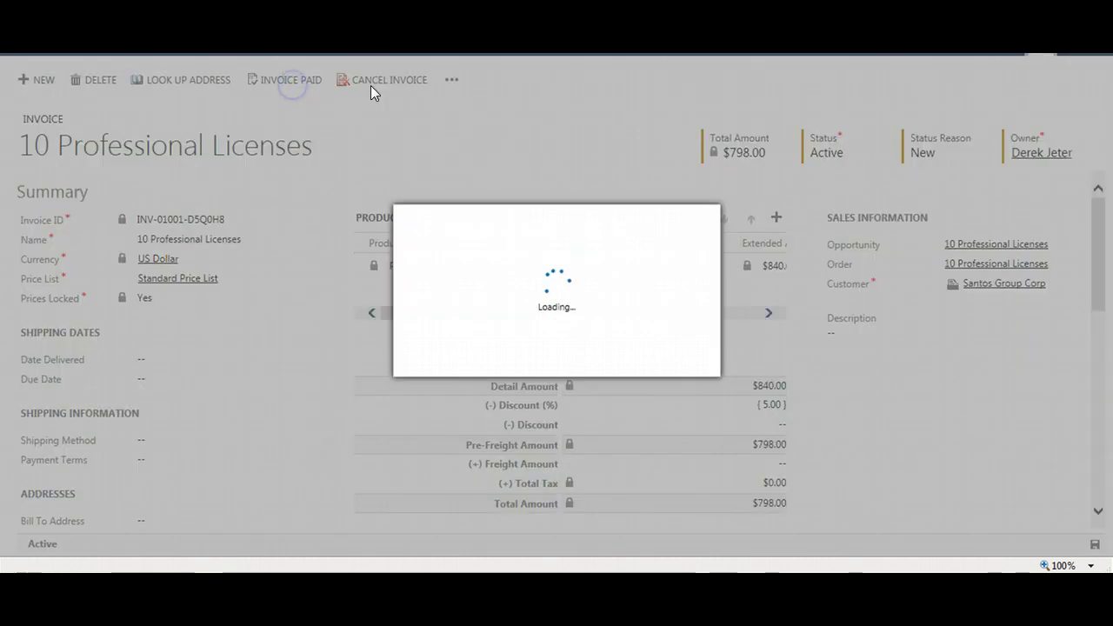
{"action": "left_click", "coordinate": [580, 359]}
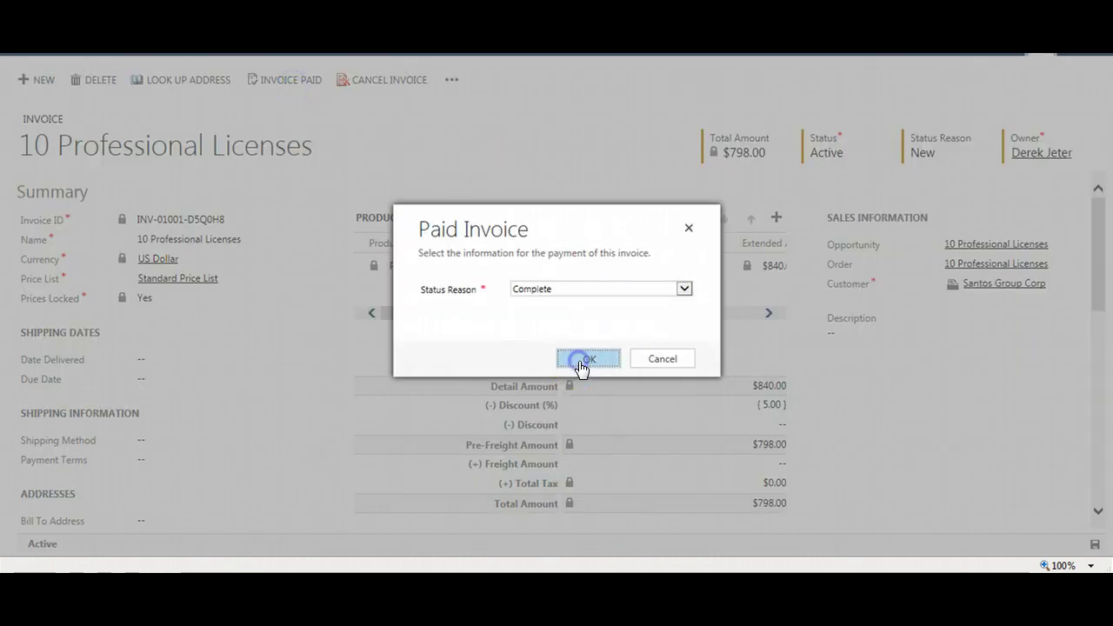